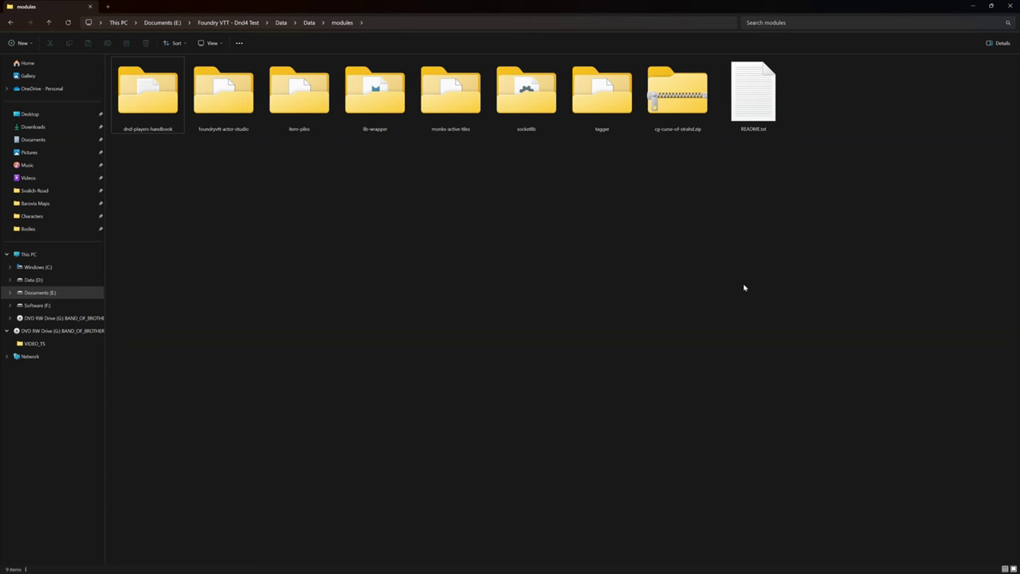
Extract all of cg-curse-of-strahd.zip into its own folder inside the modules folder
{"action": "left_click", "coordinate": [684, 120]}
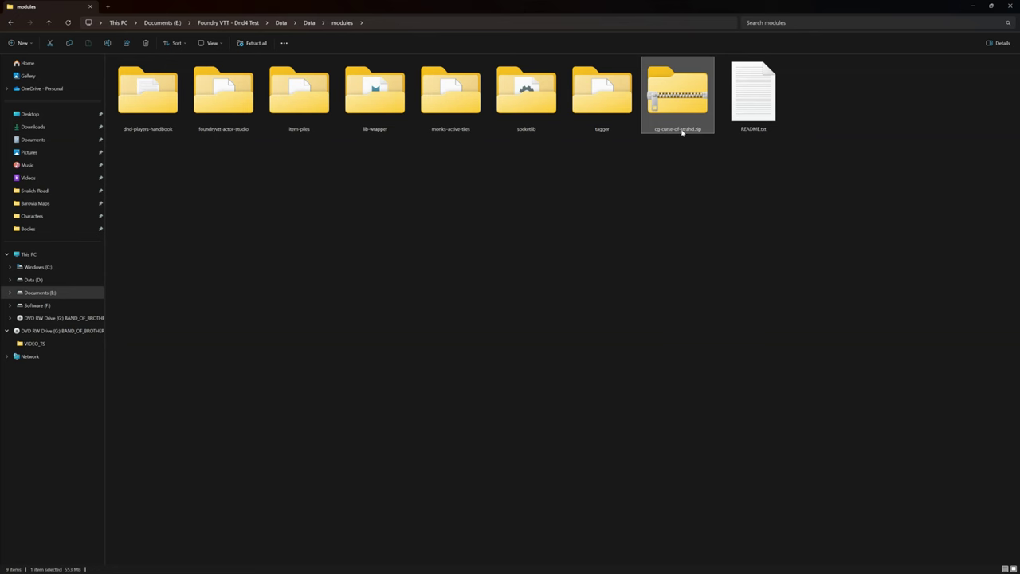
{"action": "right_click", "coordinate": [679, 107]}
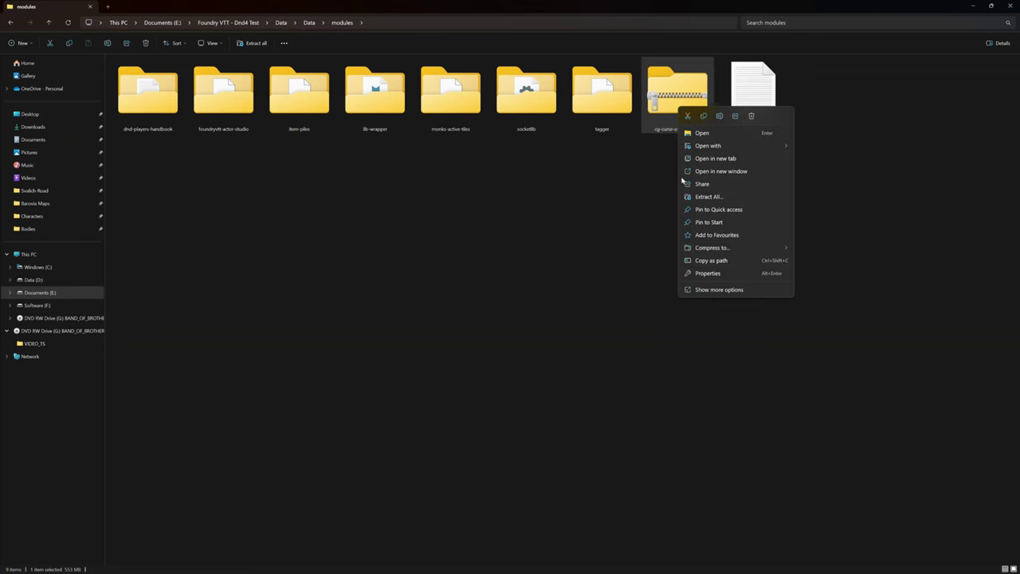
{"action": "left_click", "coordinate": [708, 196]}
{"action": "left_click", "coordinate": [577, 374]}
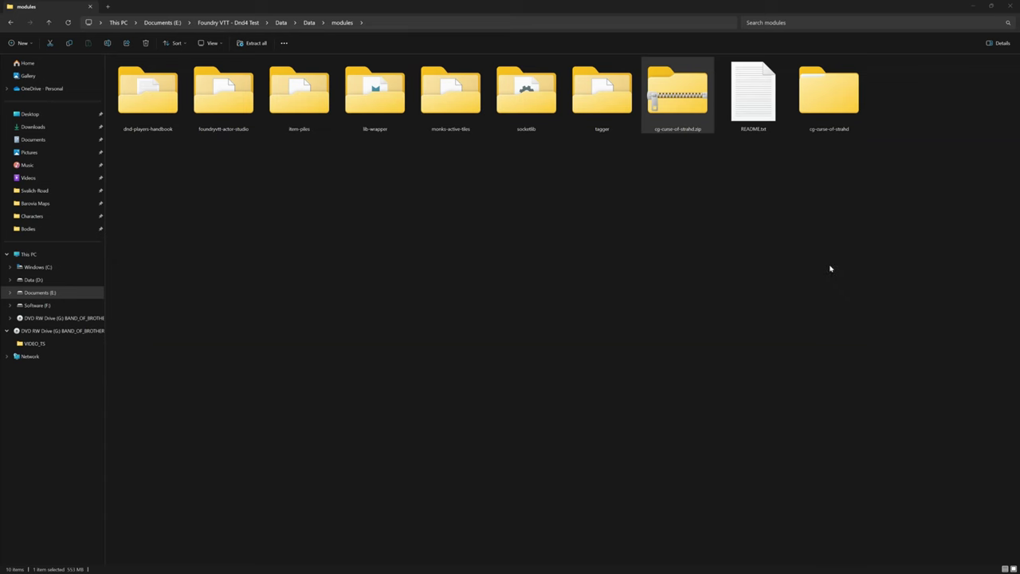
Inspect the extracted cg-curse-of-strahd folder and the contents of the same-named folder nested inside it
{"action": "double_click", "coordinate": [824, 106]}
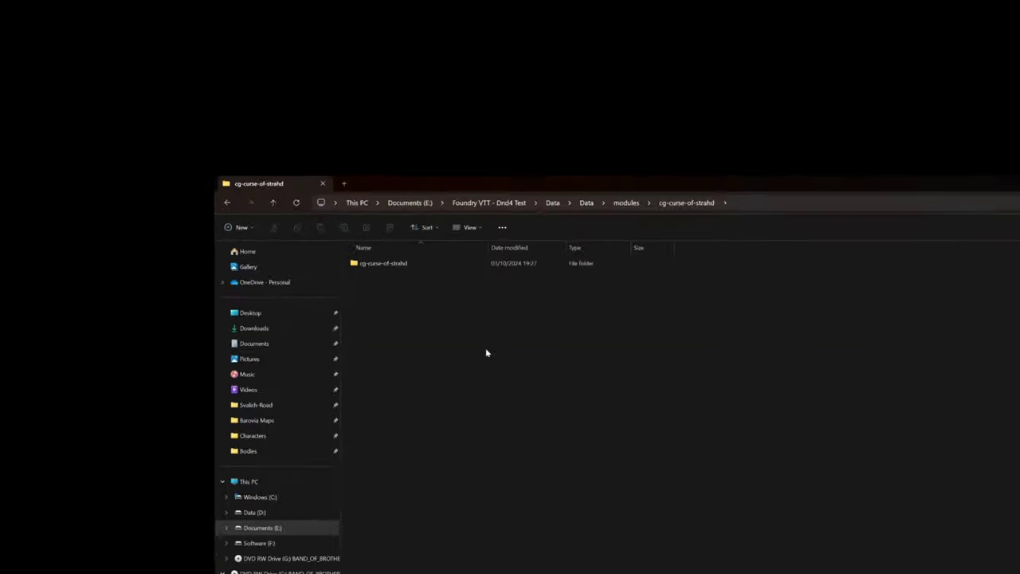
{"action": "left_click", "coordinate": [147, 75]}
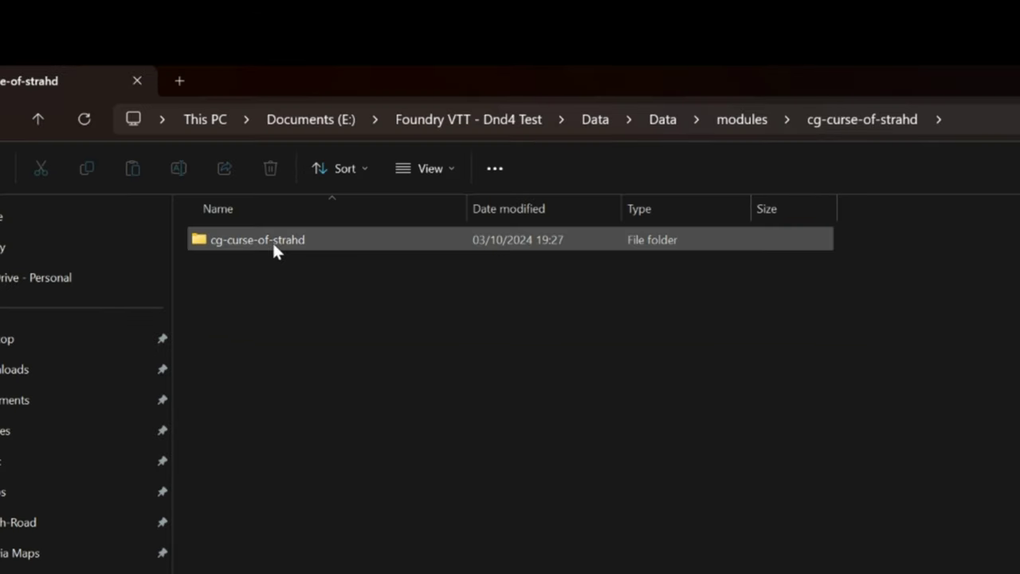
{"action": "mouse_move", "coordinate": [273, 244]}
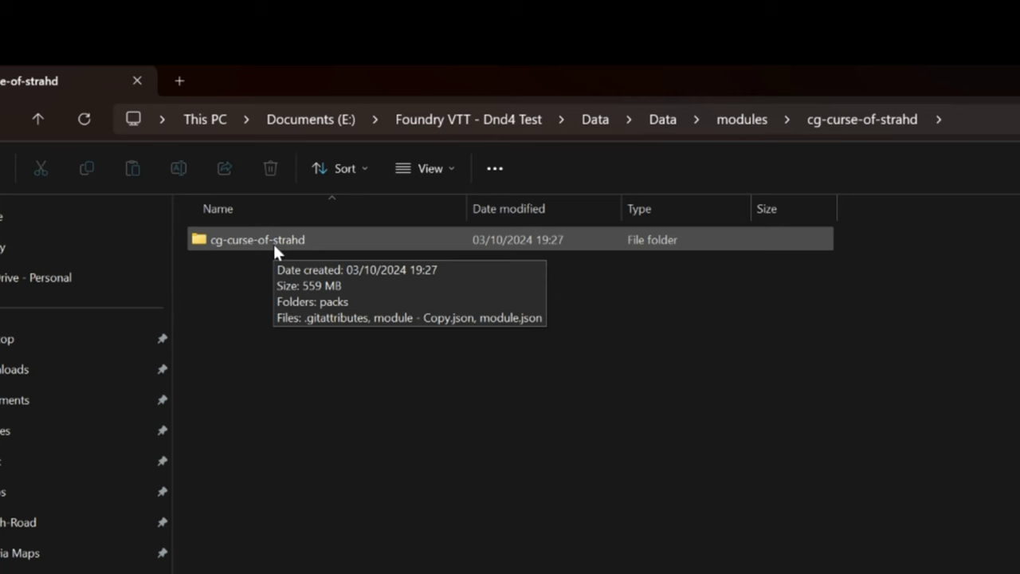
{"action": "right_click", "coordinate": [274, 248]}
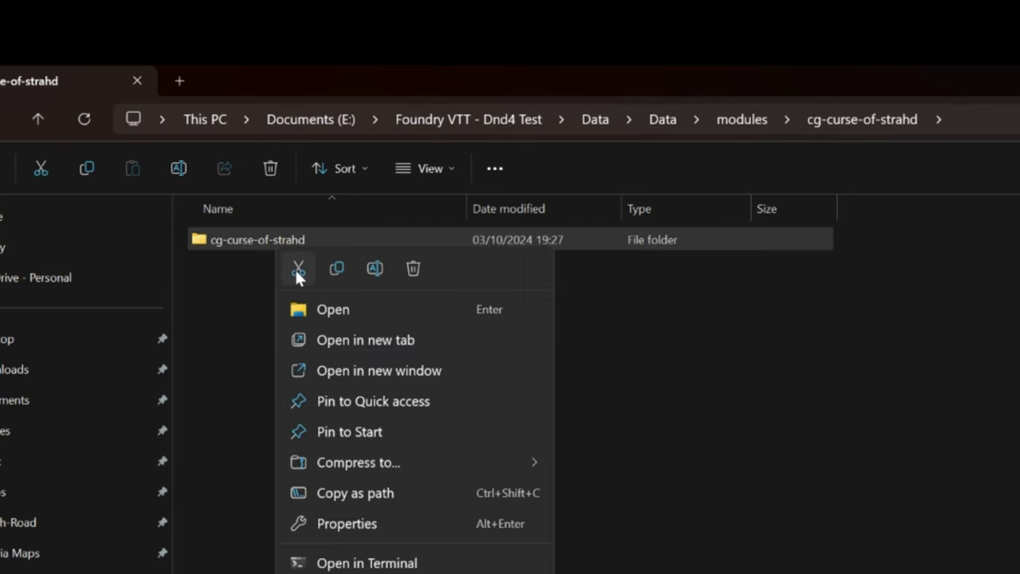
{"action": "left_click", "coordinate": [826, 367]}
{"action": "double_click", "coordinate": [295, 242]}
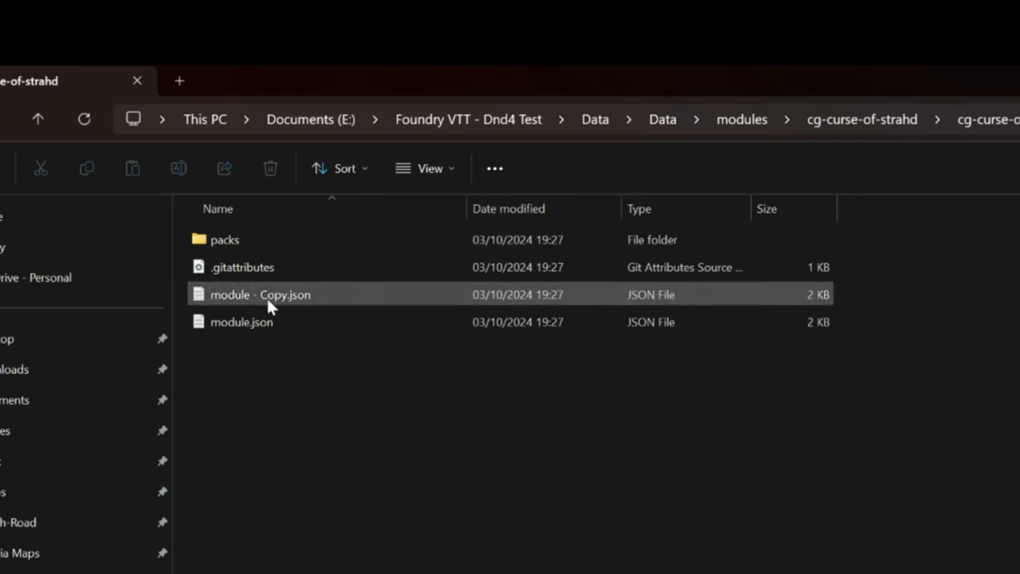
{"action": "left_click", "coordinate": [860, 129]}
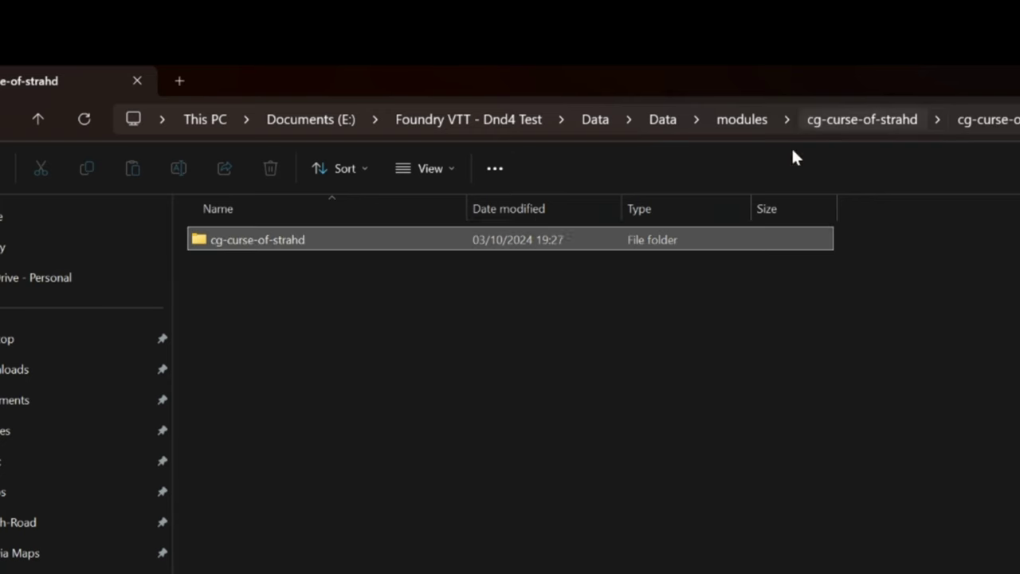
Move the nested cg-curse-of-strahd folder up one level into the modules folder
{"action": "right_click", "coordinate": [260, 238]}
{"action": "left_click", "coordinate": [285, 267]}
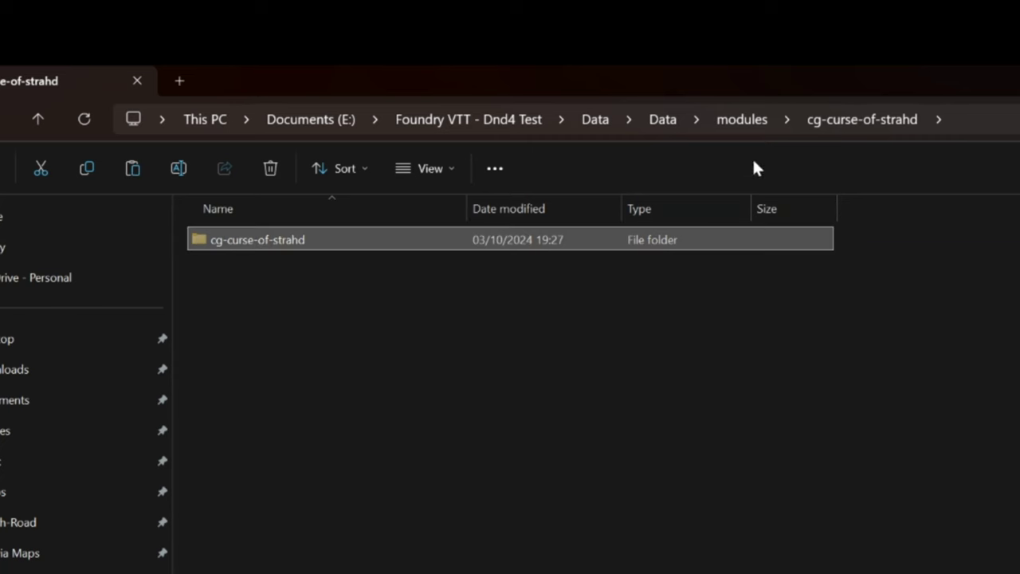
{"action": "left_click", "coordinate": [745, 121]}
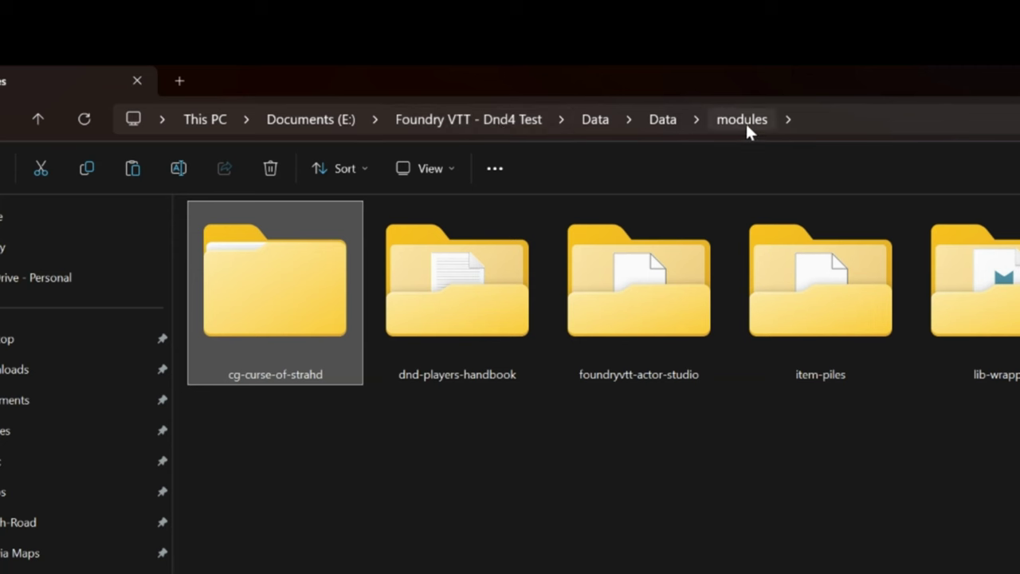
{"action": "right_click", "coordinate": [917, 523]}
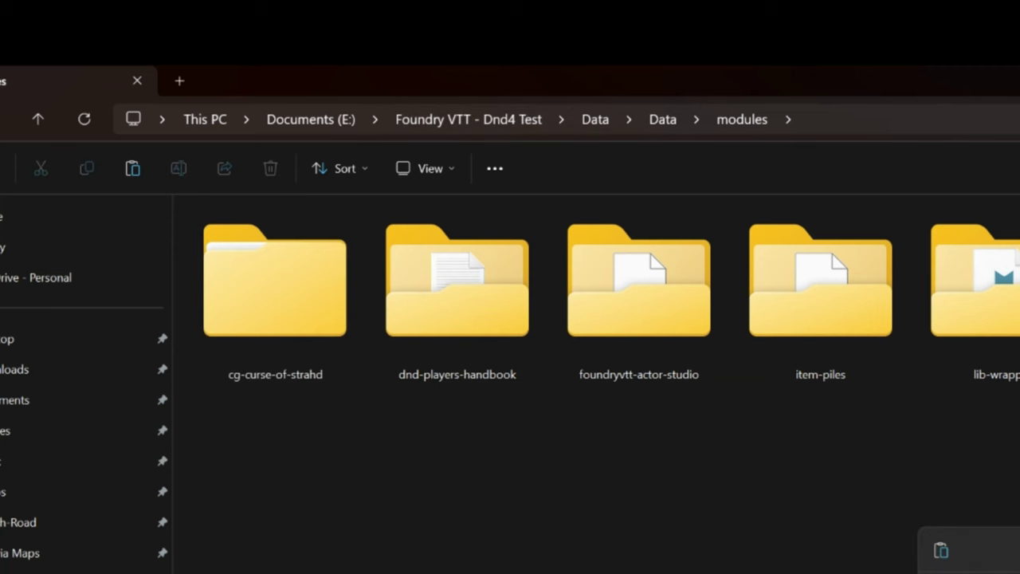
{"action": "left_click", "coordinate": [941, 550]}
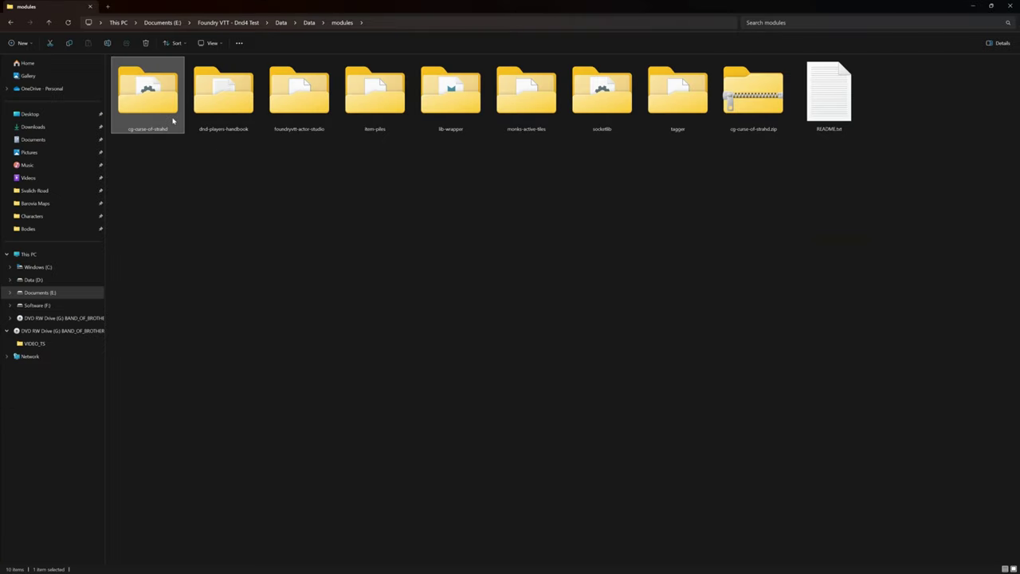
Check the dnd-players-handbook, item-piles, lib-wrapper, monks-active-tiles, socketlib and tagger folders in modules, and review the contents of cg-curse-of-strahd
{"action": "left_click", "coordinate": [224, 112]}
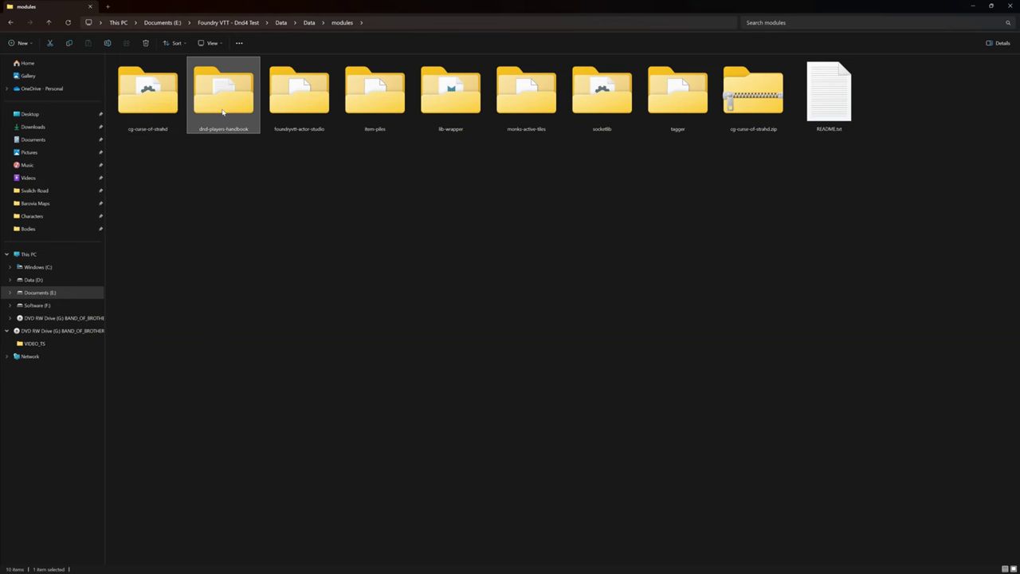
{"action": "left_click", "coordinate": [382, 118]}
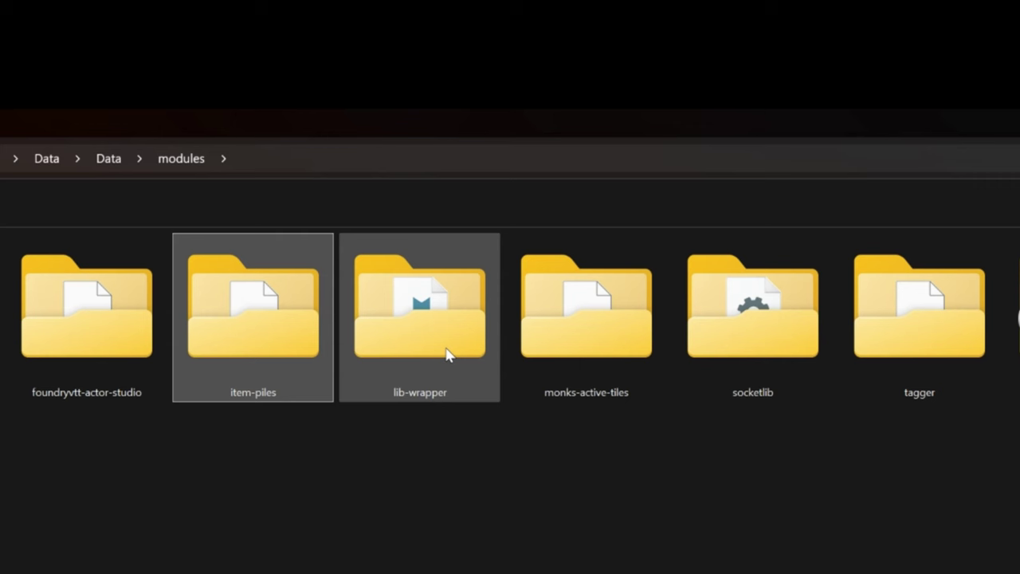
{"action": "left_click", "coordinate": [463, 110]}
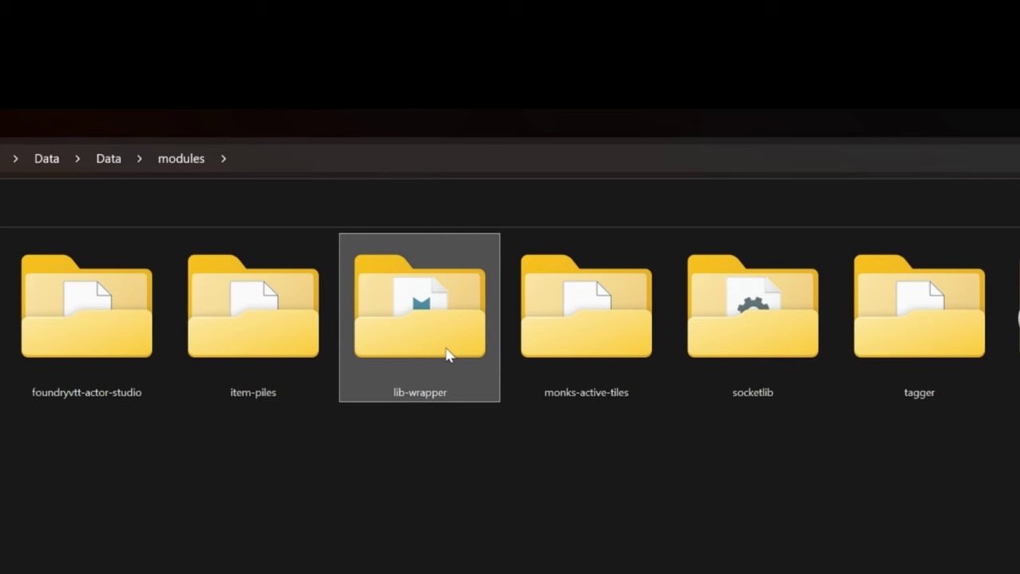
{"action": "left_click", "coordinate": [582, 351]}
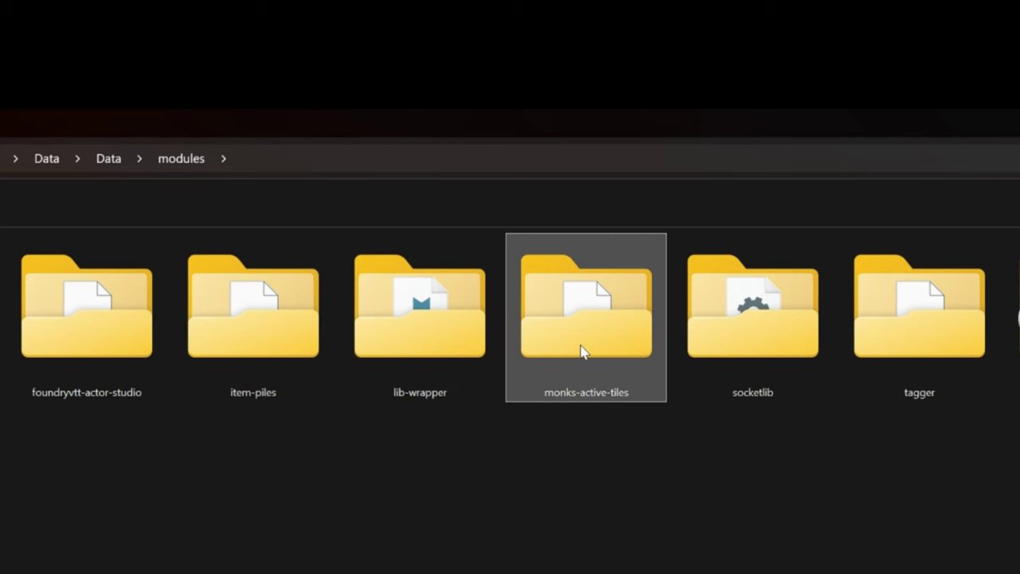
{"action": "left_click", "coordinate": [718, 343]}
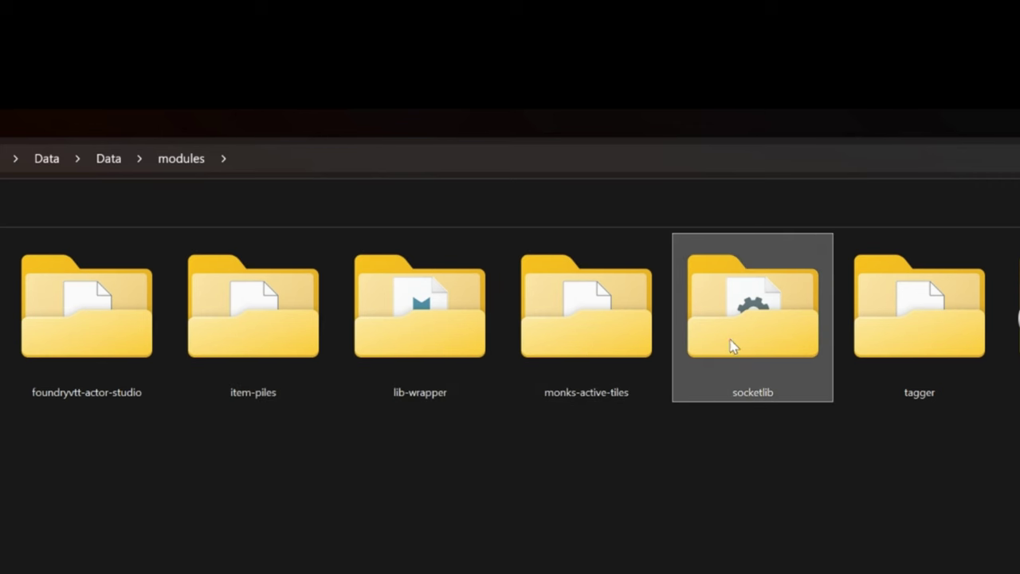
{"action": "left_click", "coordinate": [910, 351]}
{"action": "left_click_drag", "start_coordinate": [963, 545], "coordinate": [271, 326]}
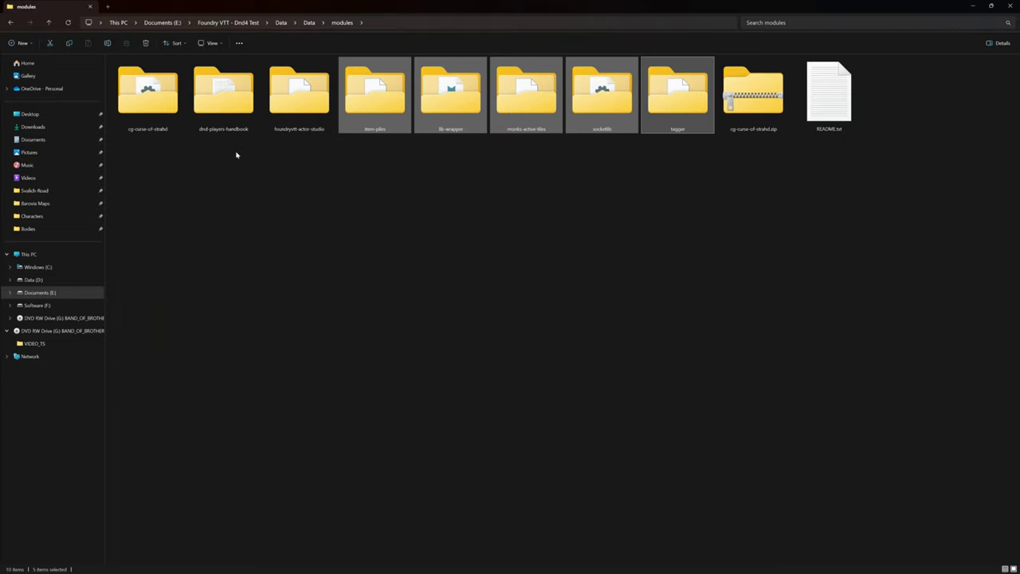
{"action": "key", "text": "Delete"}
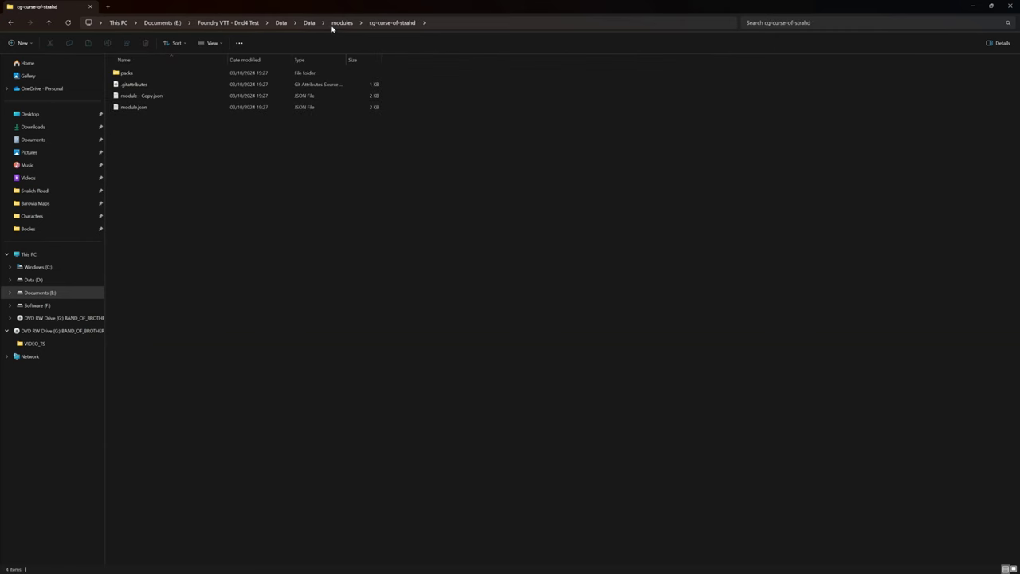
{"action": "left_click", "coordinate": [342, 22]}
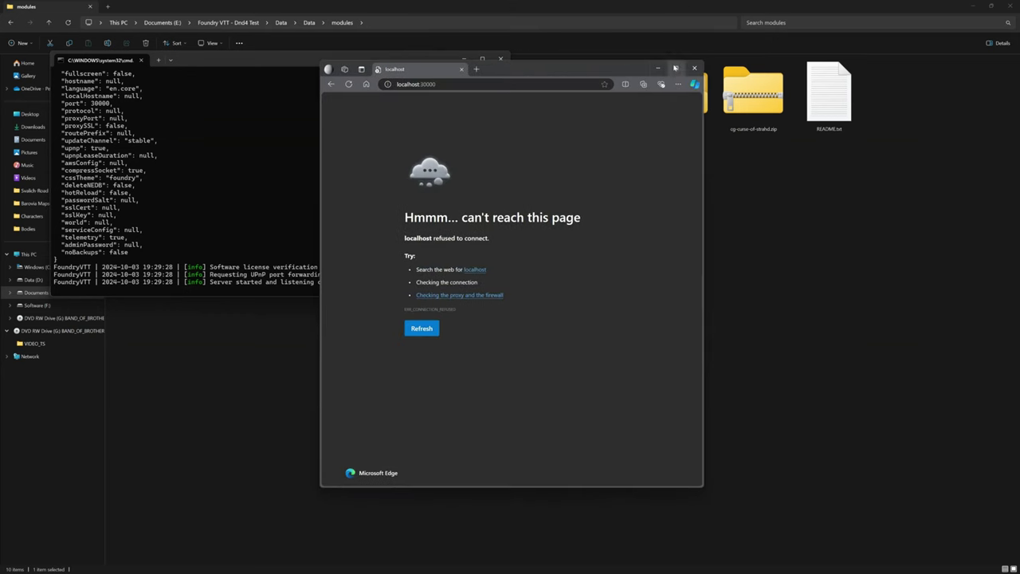
Switch to Microsoft Edge, load the Foundry server at localhost:30000 in a maximized window and view its installed add-on modules
{"action": "left_click", "coordinate": [672, 68]}
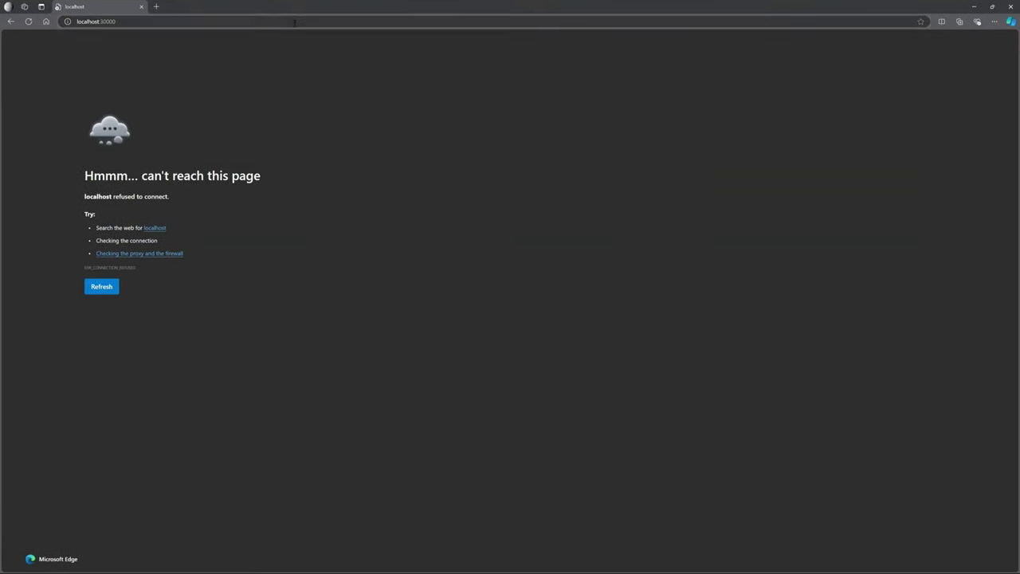
{"action": "left_click", "coordinate": [295, 21]}
{"action": "key", "text": "Return"}
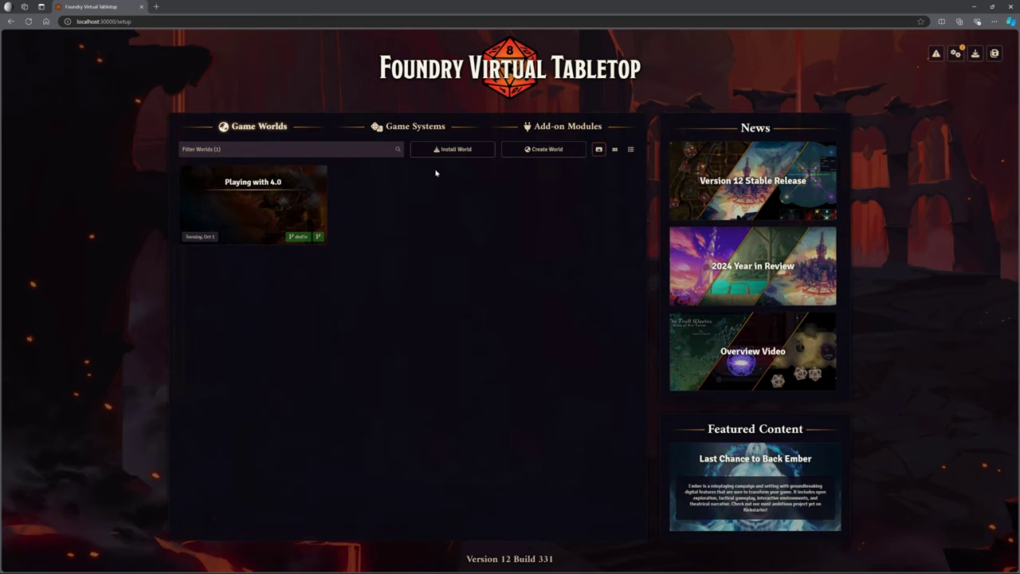
{"action": "mouse_move", "coordinate": [277, 182]}
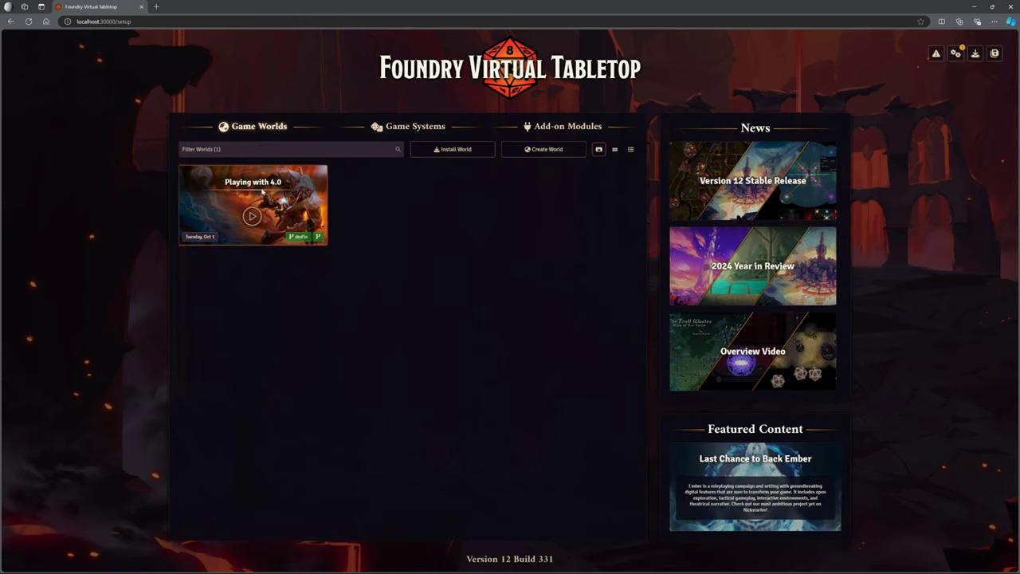
{"action": "left_click", "coordinate": [558, 127]}
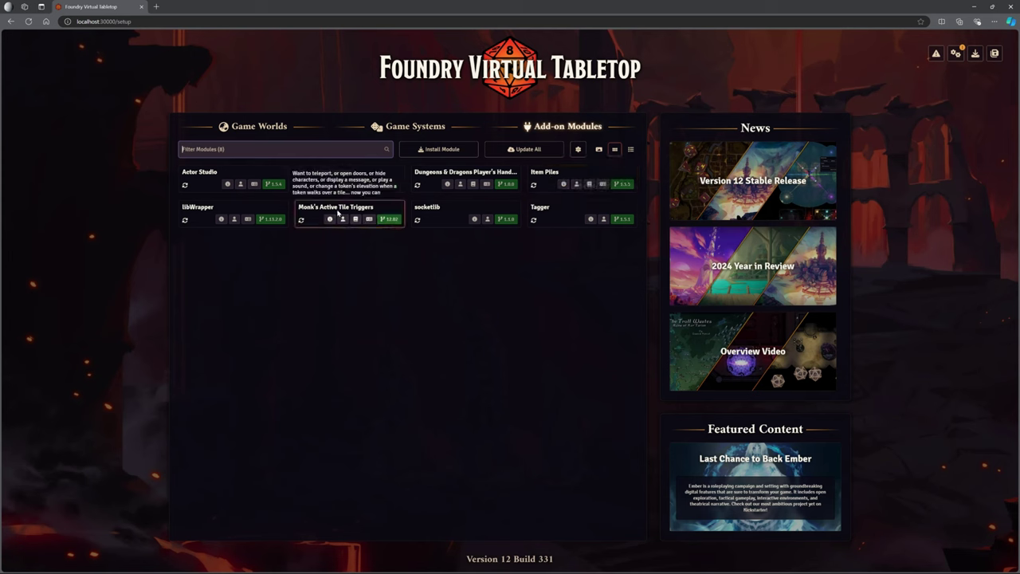
{"action": "mouse_move", "coordinate": [203, 212]}
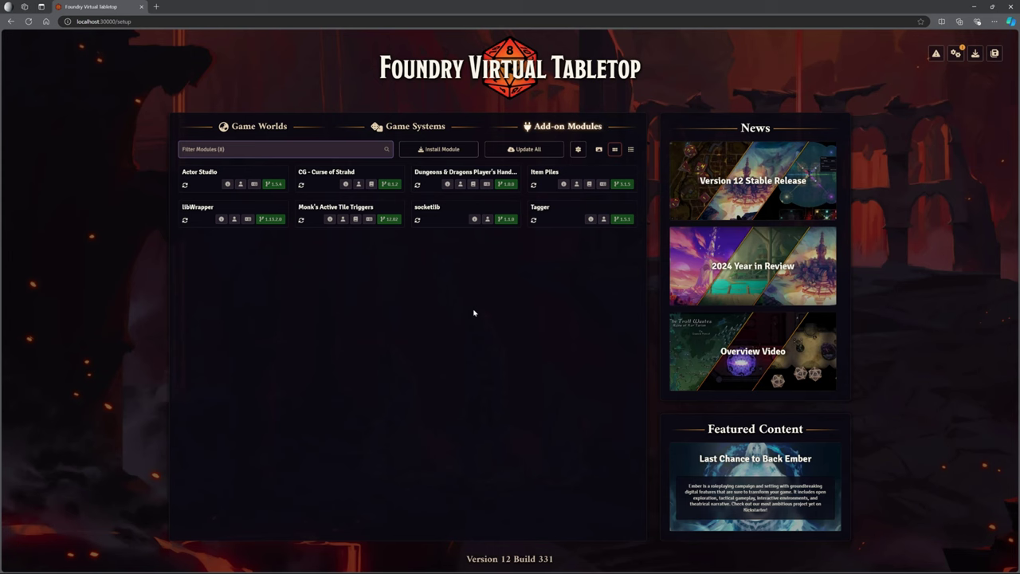
Create a new game world titled CoS that uses the Dungeons & Dragons Fifth Edition system
{"action": "left_click", "coordinate": [265, 124]}
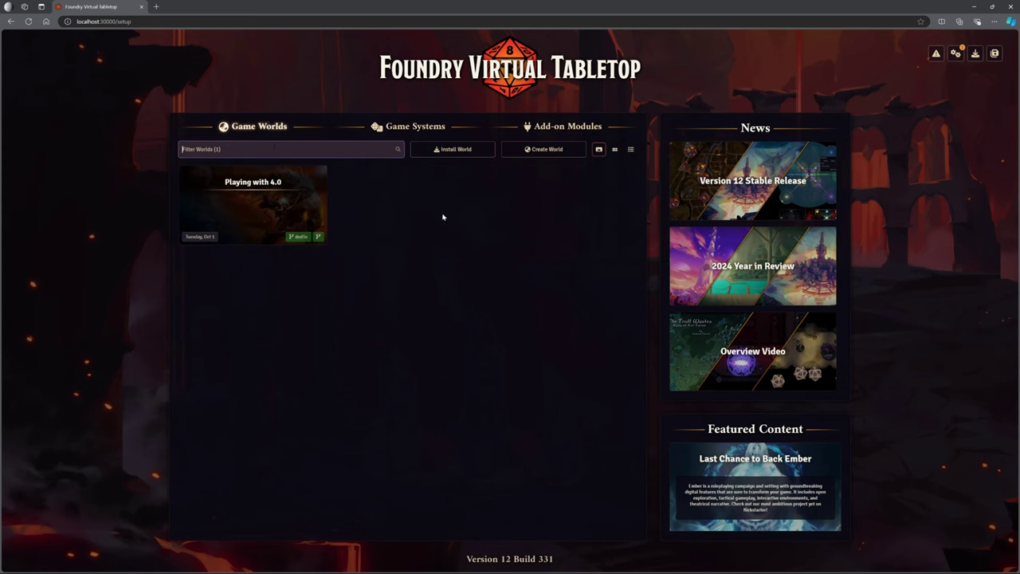
{"action": "left_click", "coordinate": [538, 149]}
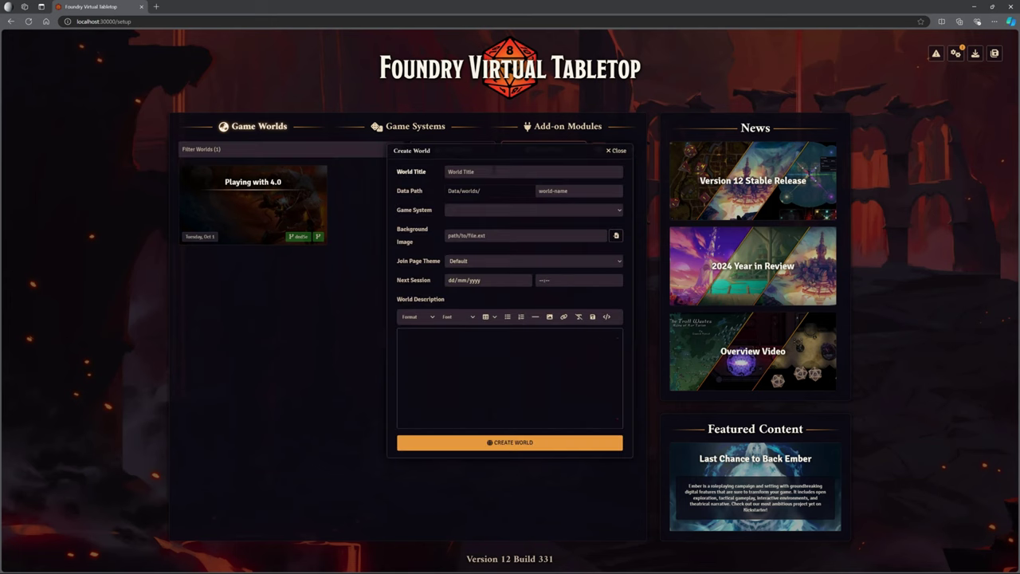
{"action": "type", "text": "CoS"}
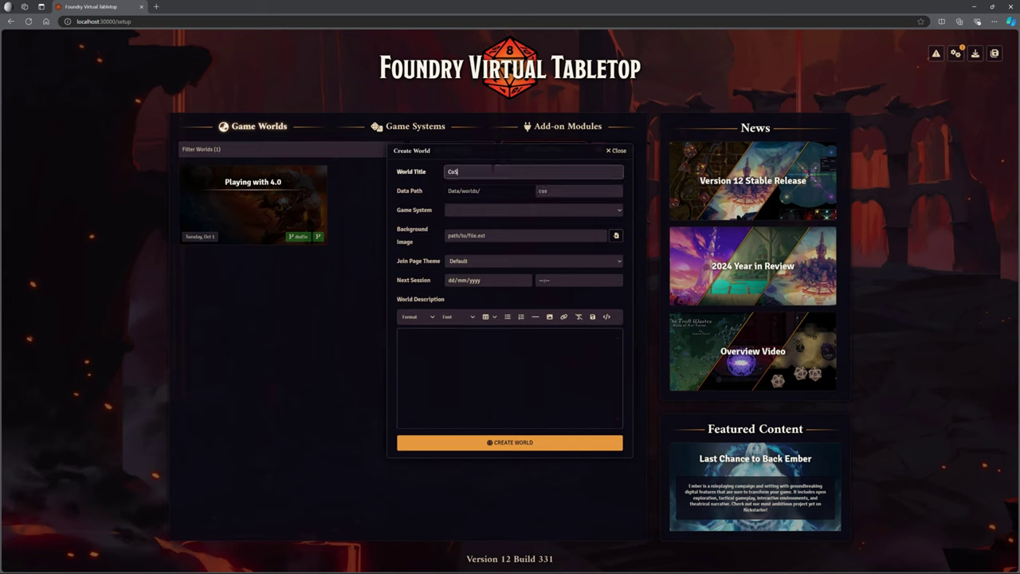
{"action": "left_click", "coordinate": [530, 210]}
{"action": "left_click", "coordinate": [522, 234]}
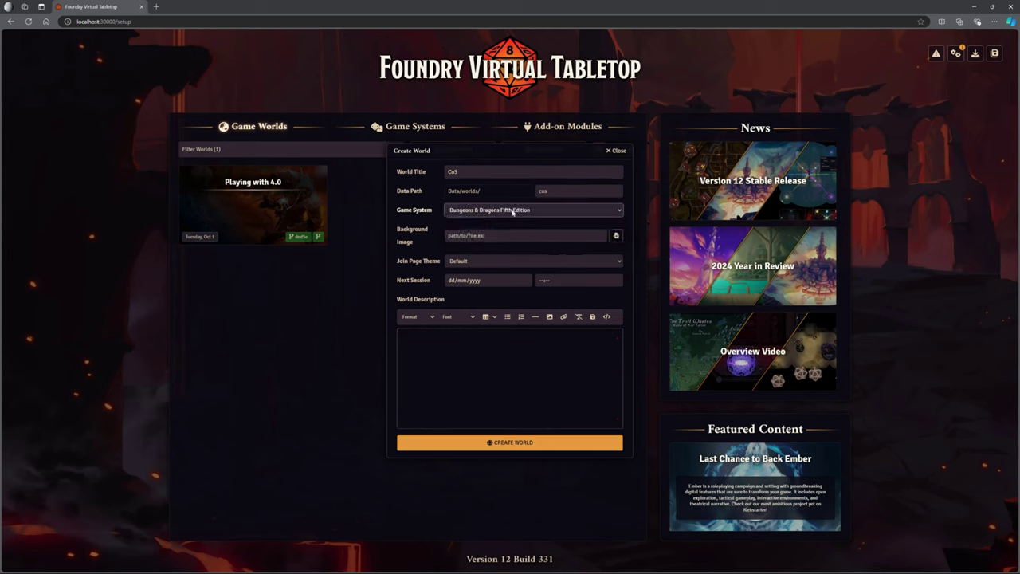
{"action": "left_click", "coordinate": [541, 442]}
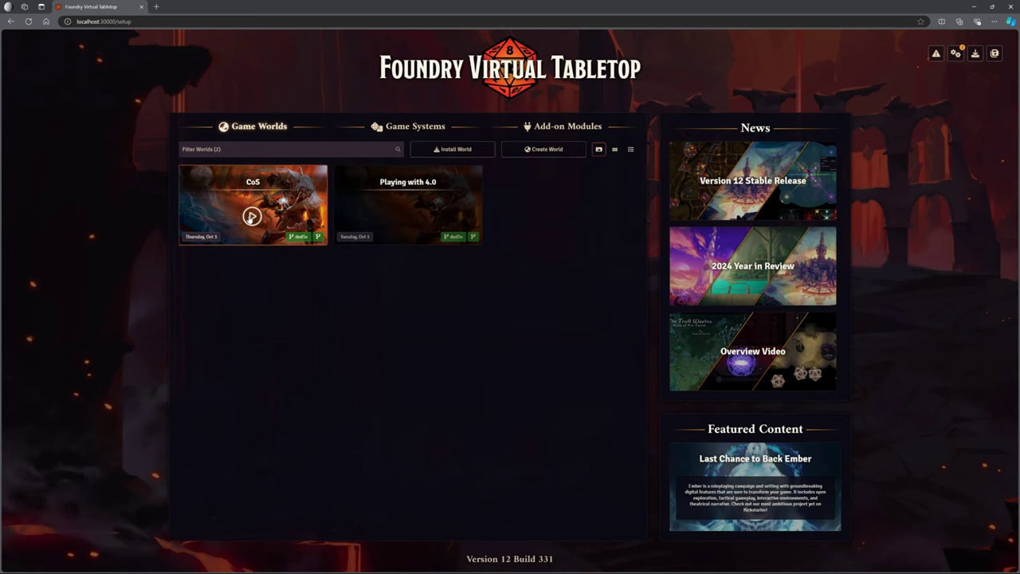
Launch the CoS world and join its game session as Gamemaster
{"action": "left_click", "coordinate": [251, 217]}
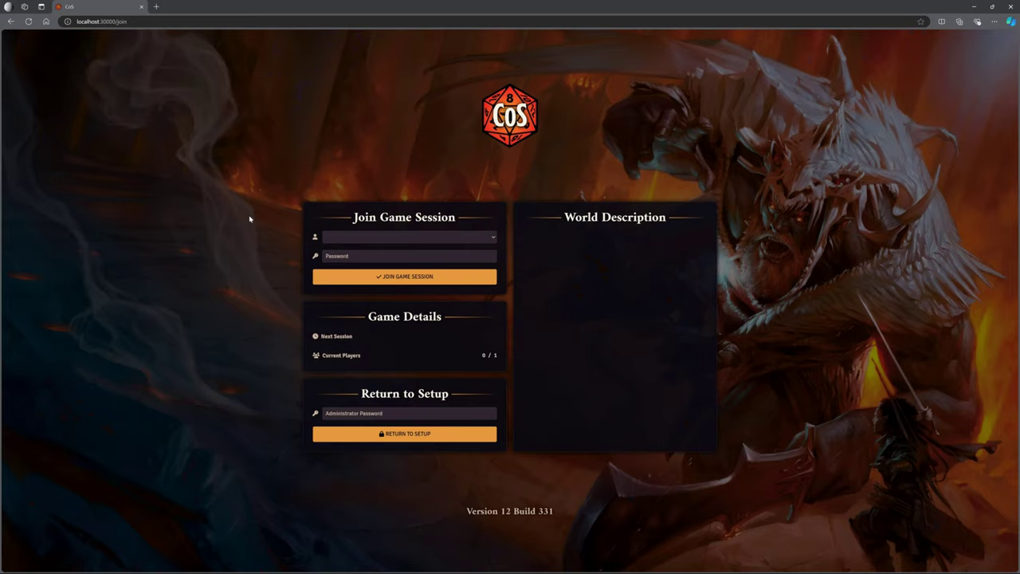
{"action": "left_click", "coordinate": [335, 237]}
{"action": "left_click", "coordinate": [351, 255]}
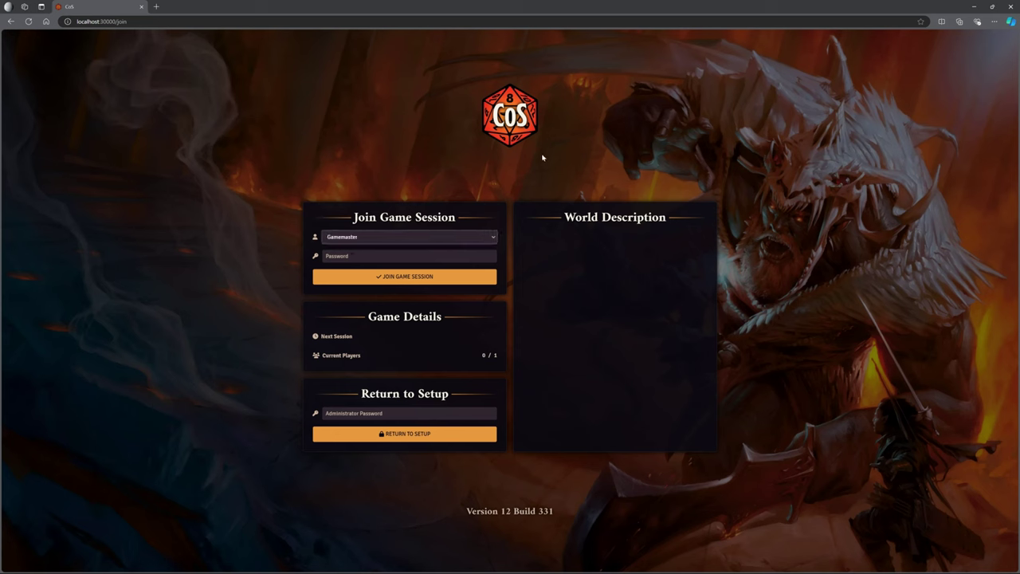
{"action": "left_click", "coordinate": [412, 276]}
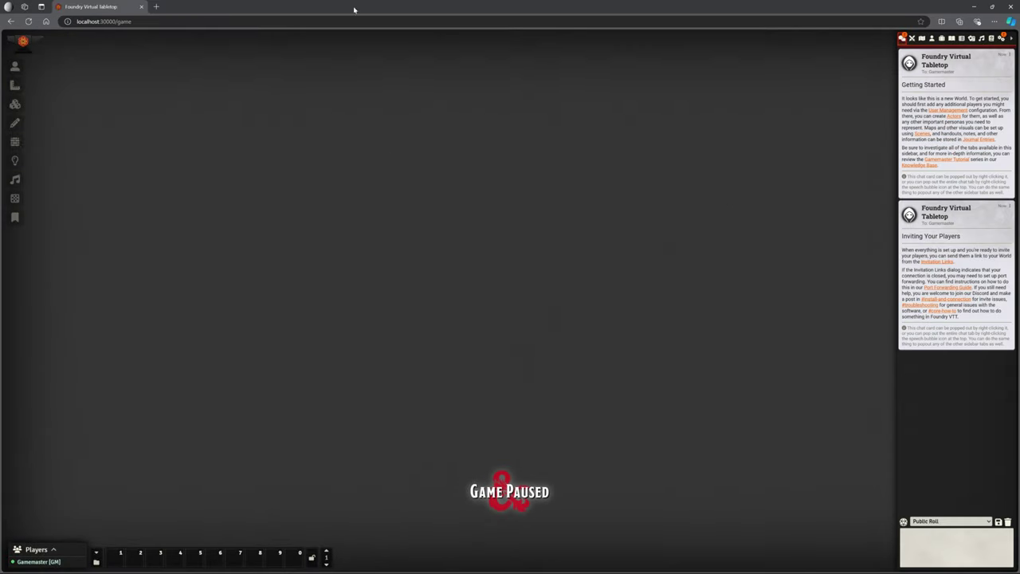
Clear all messages from the world's chat log and confirm the deletion
{"action": "left_click", "coordinate": [1008, 522]}
{"action": "left_click", "coordinate": [789, 554]}
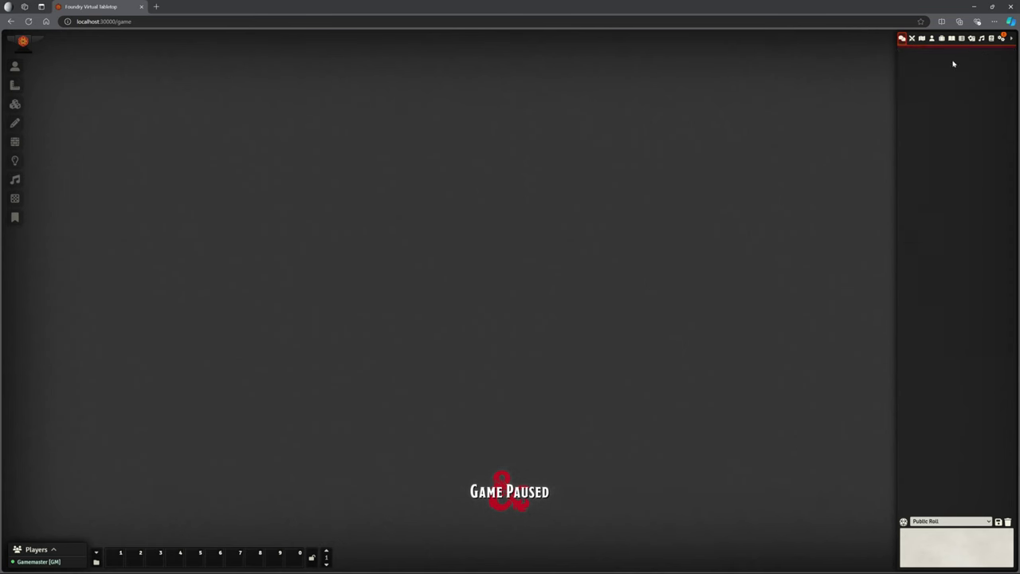
Activate the CG - Curse of Strahd module with all its required dependencies, save the module settings and confirm the reload
{"action": "left_click", "coordinate": [1001, 39]}
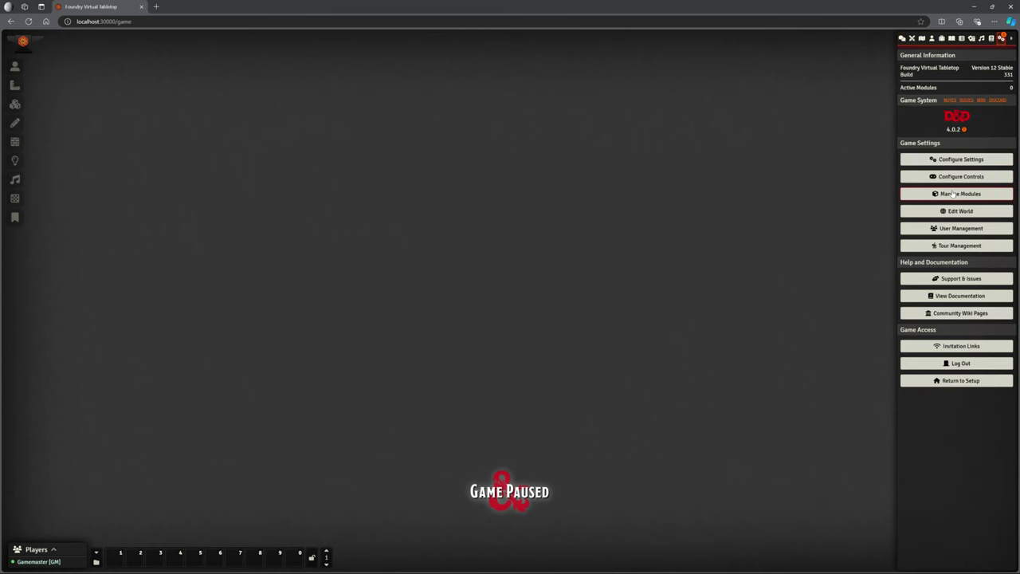
{"action": "left_click", "coordinate": [953, 194]}
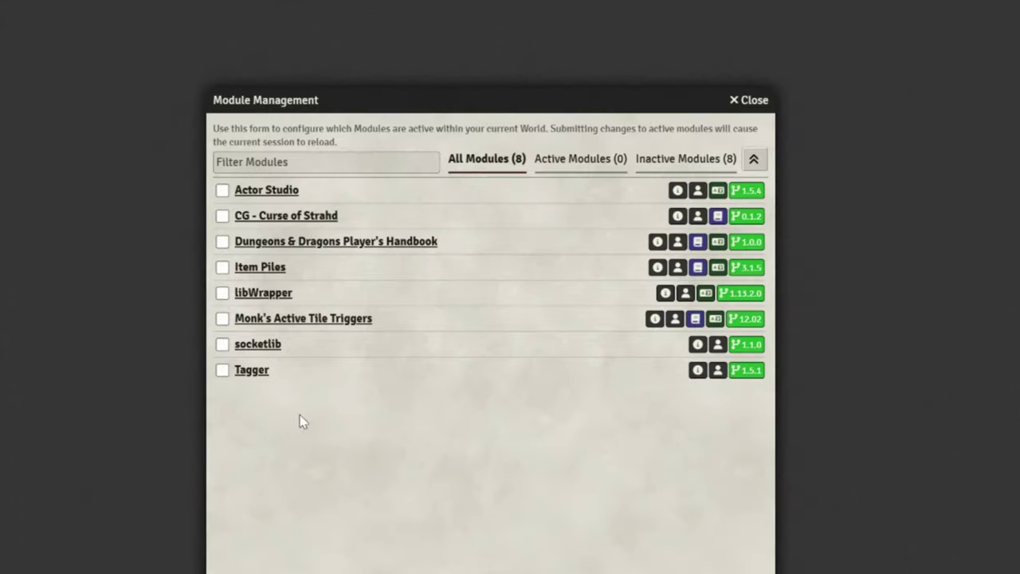
{"action": "left_click", "coordinate": [222, 216]}
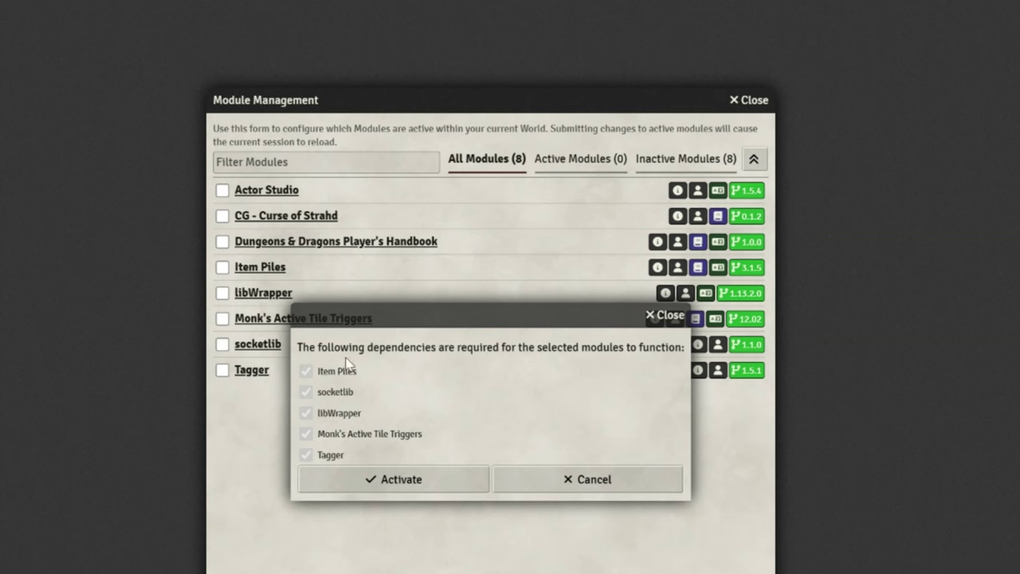
{"action": "left_click", "coordinate": [398, 480]}
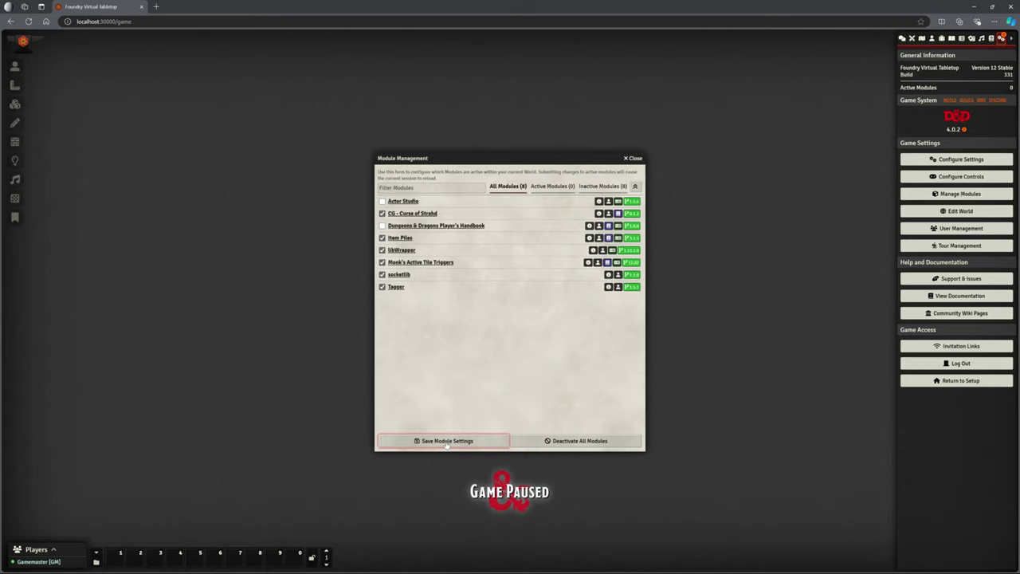
{"action": "left_click", "coordinate": [451, 441]}
{"action": "left_click", "coordinate": [474, 322]}
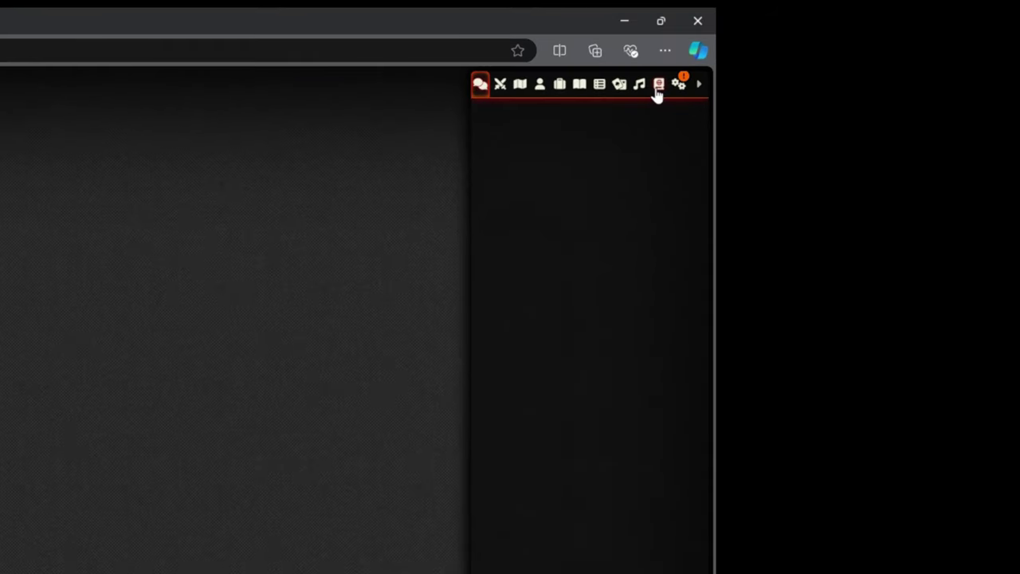
Open the CGs Curse of Strahd compendium and import its 0b-Death House adventure into the world
{"action": "left_click", "coordinate": [656, 89]}
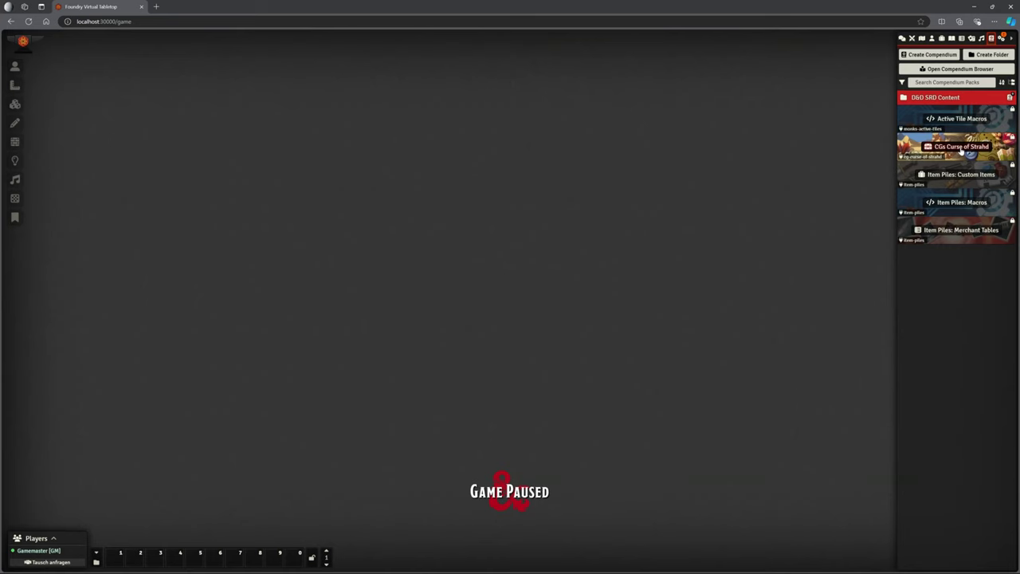
{"action": "left_click", "coordinate": [599, 303]}
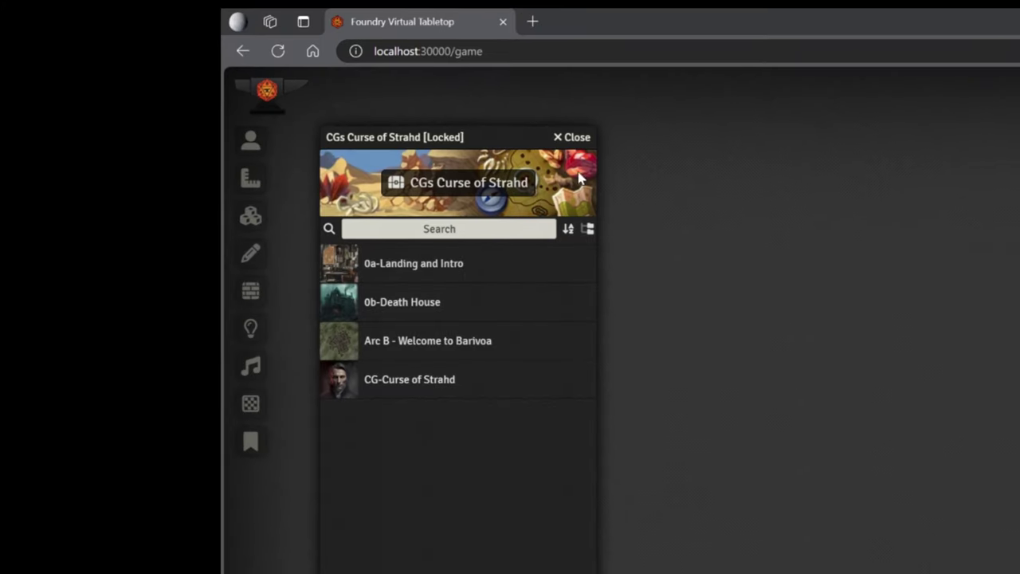
{"action": "left_click_drag", "start_coordinate": [499, 130], "coordinate": [558, 83]}
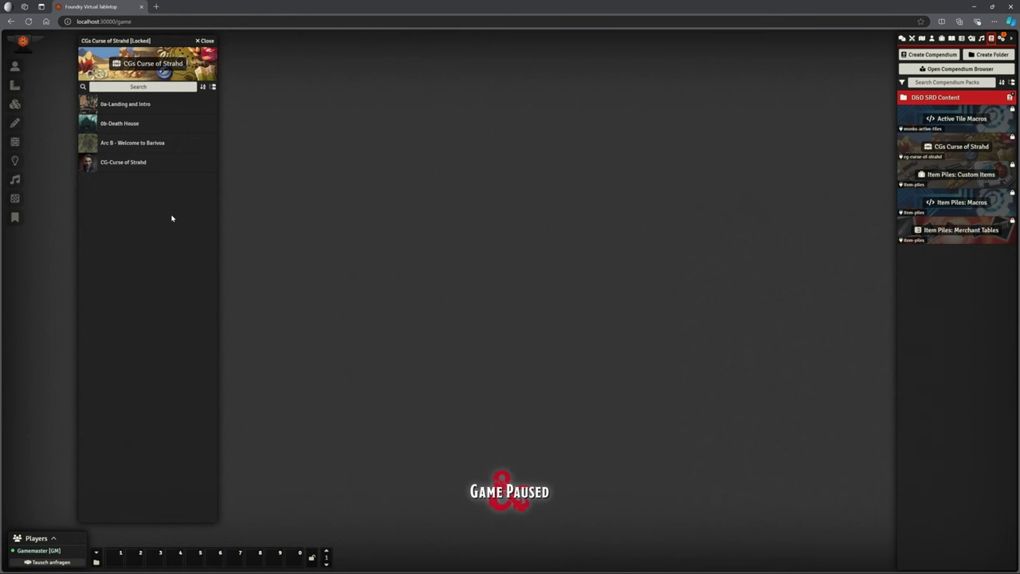
{"action": "left_click", "coordinate": [125, 128]}
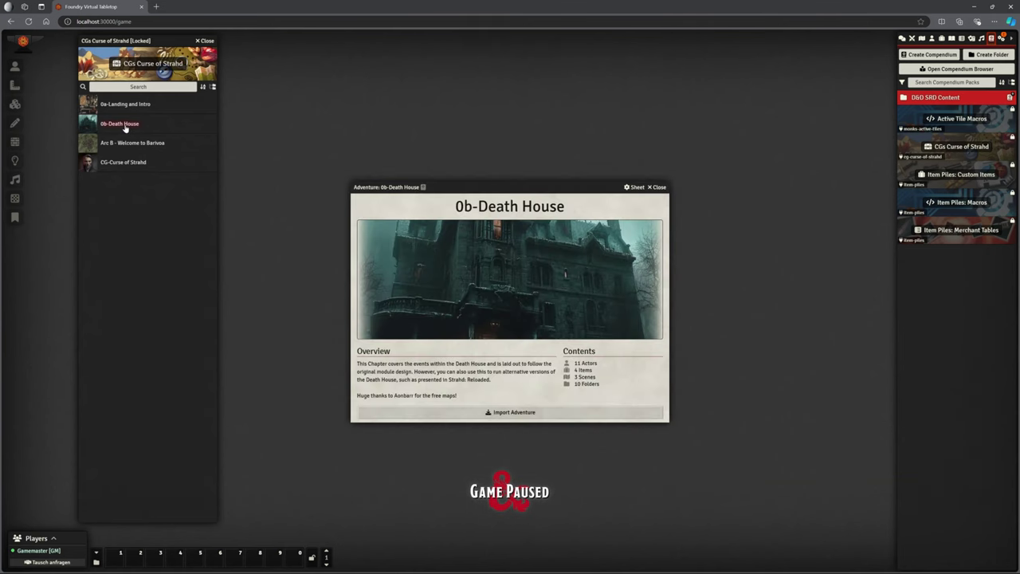
{"action": "left_click_drag", "start_coordinate": [554, 185], "coordinate": [527, 102]}
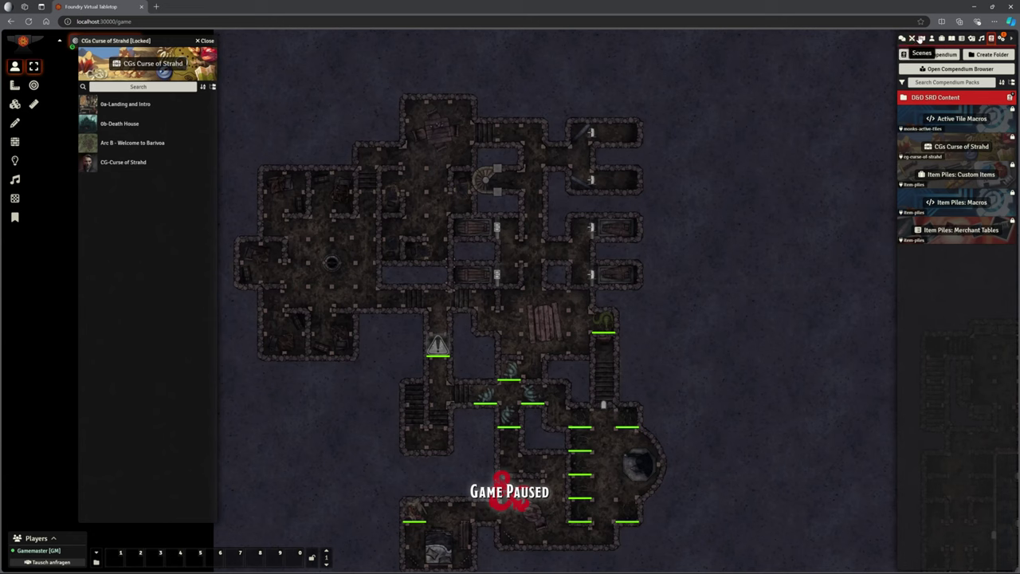
Expand the CG-COS-Scenes folders down to Durst House and activate the a.Durst House scene
{"action": "left_click", "coordinate": [920, 38]}
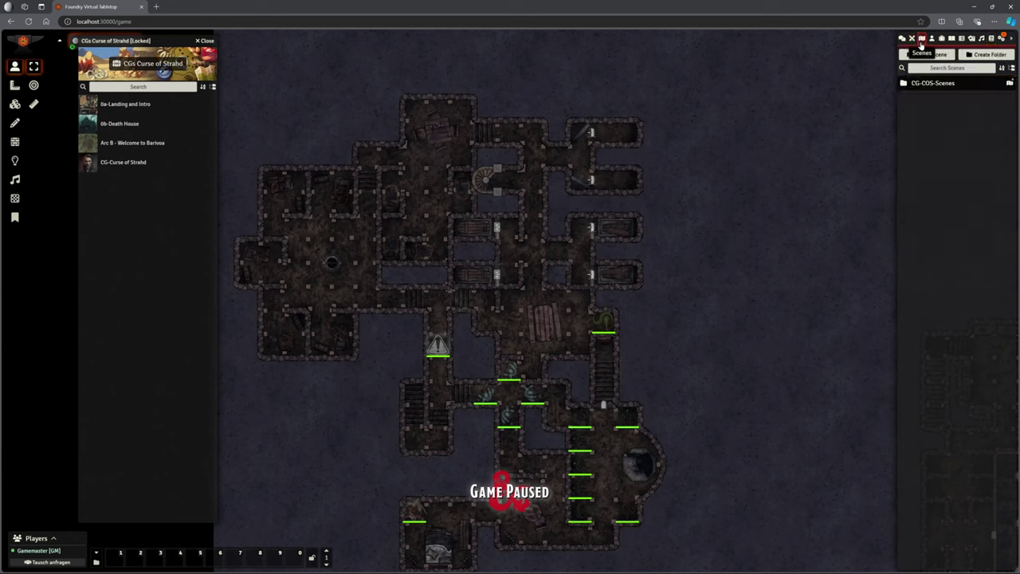
{"action": "left_click", "coordinate": [929, 85]}
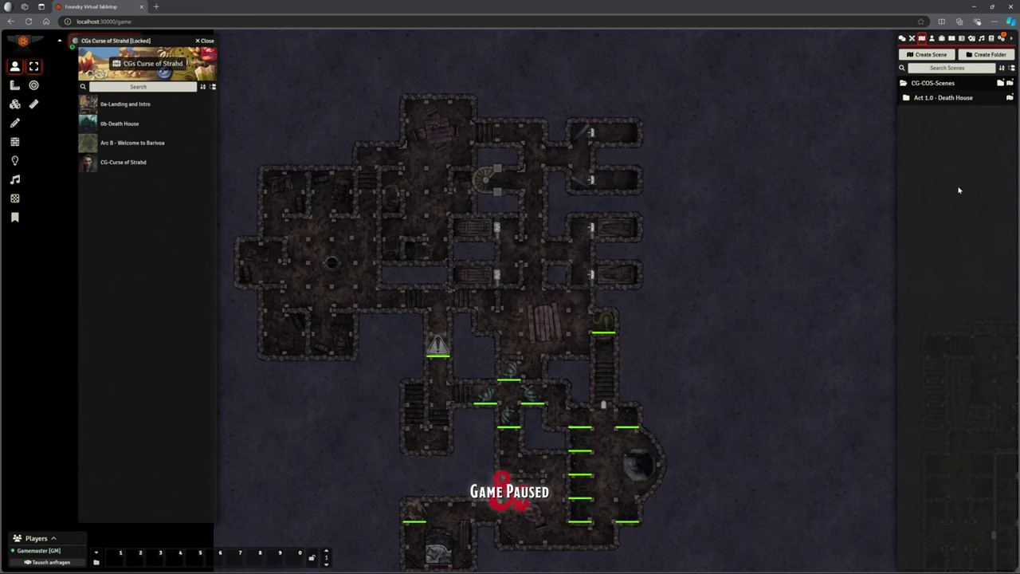
{"action": "left_click", "coordinate": [944, 99]}
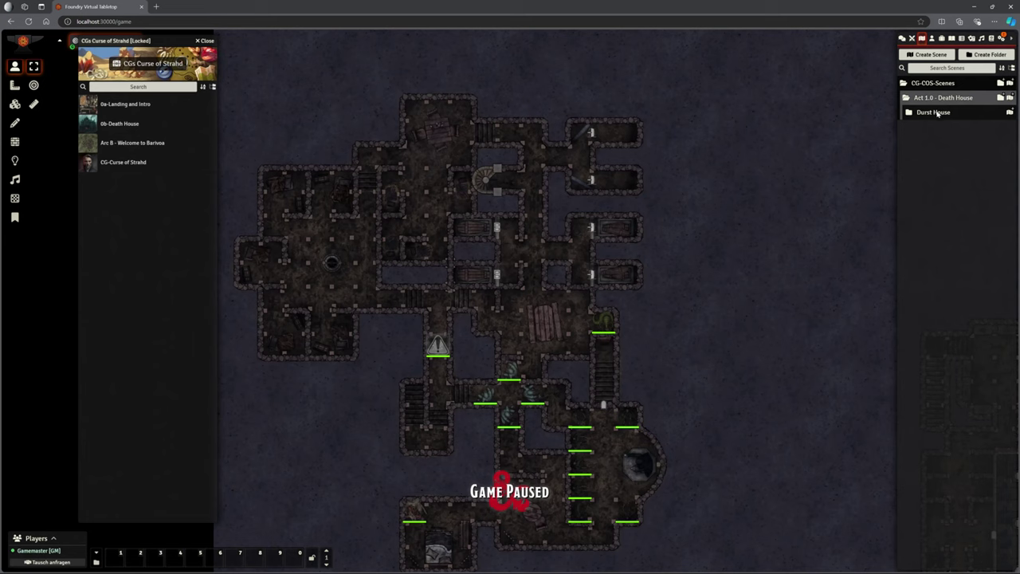
{"action": "left_click", "coordinate": [949, 112]}
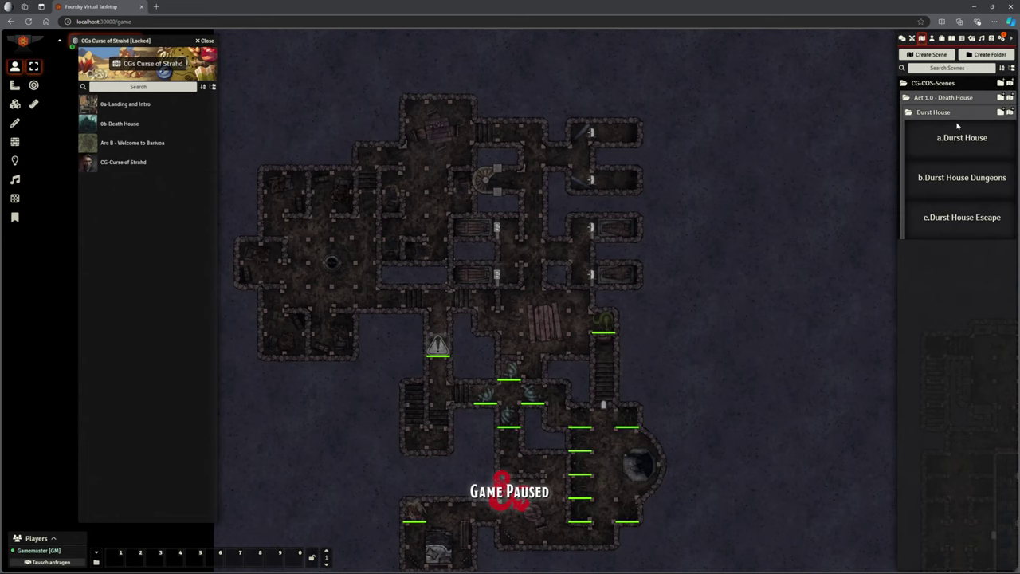
{"action": "right_click", "coordinate": [961, 138]}
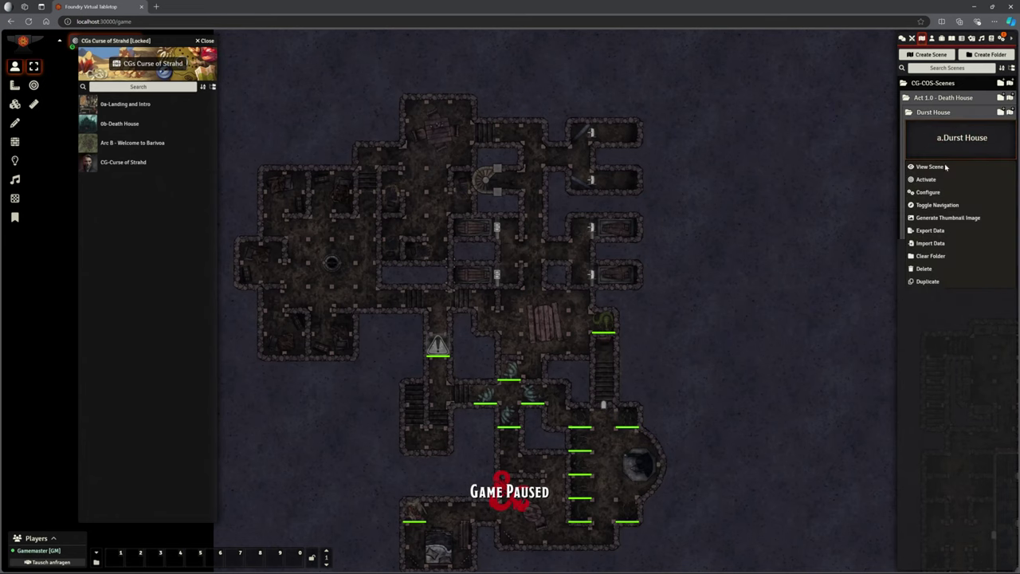
{"action": "left_click", "coordinate": [928, 181]}
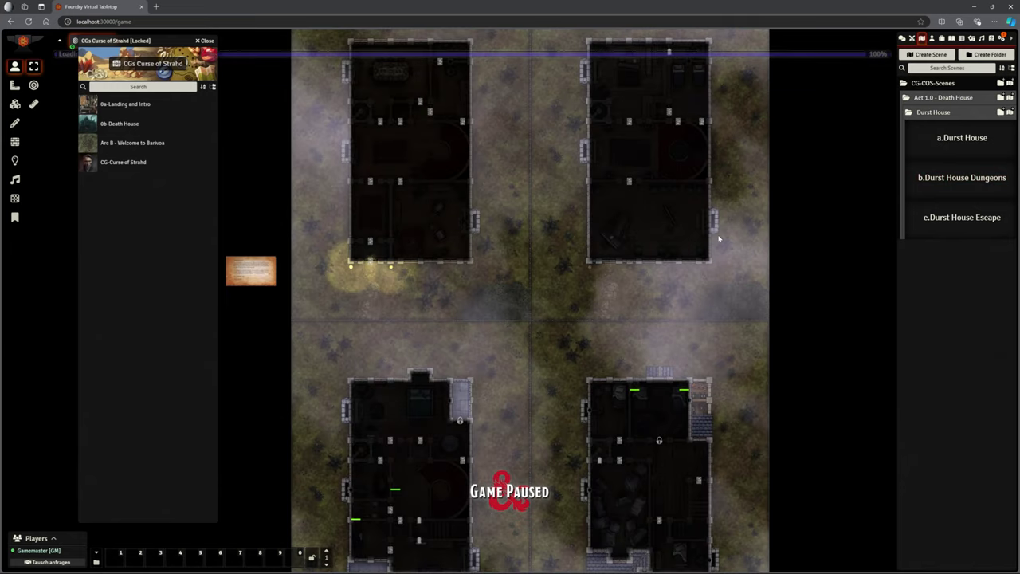
Examine the floors of the a.Durst House map, including the creature tokens placed in the rooms
{"action": "scroll", "coordinate": [717, 246], "scroll_direction": "down", "scroll_amount": 2}
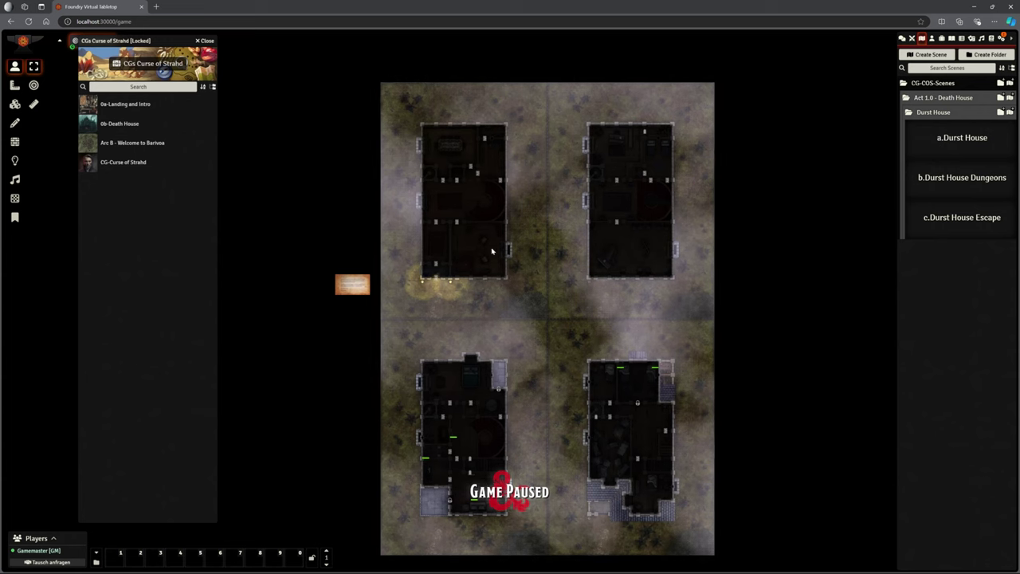
{"action": "scroll", "coordinate": [423, 225], "scroll_direction": "up", "scroll_amount": 5}
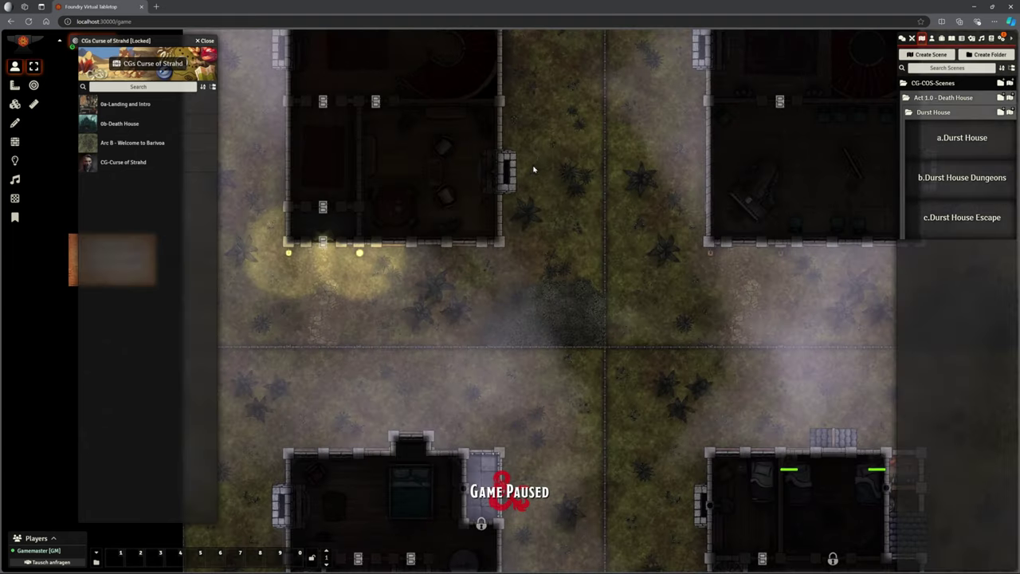
{"action": "scroll", "coordinate": [466, 352], "scroll_direction": "up", "scroll_amount": 2}
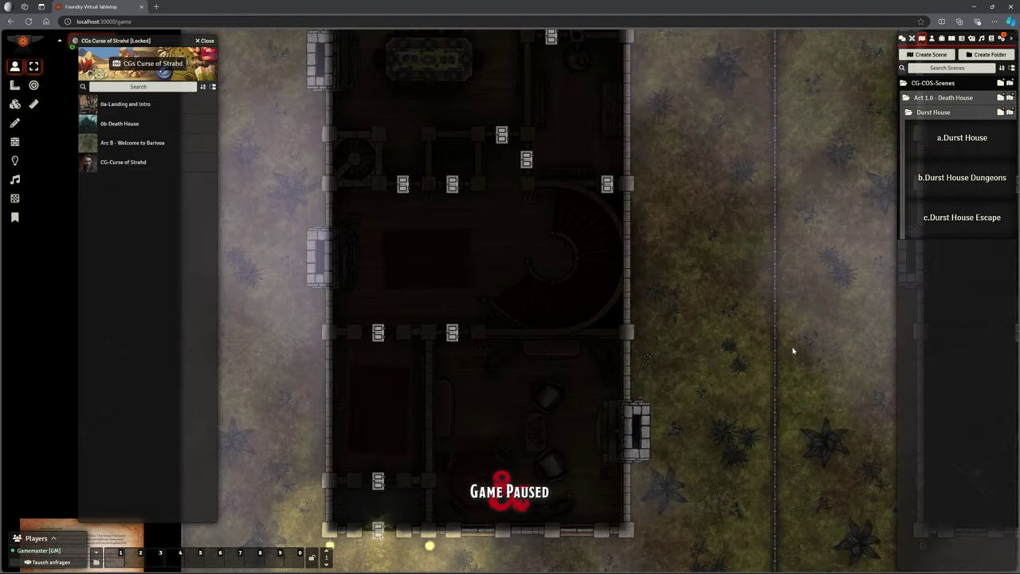
{"action": "scroll", "coordinate": [348, 398], "scroll_direction": "down", "scroll_amount": 4}
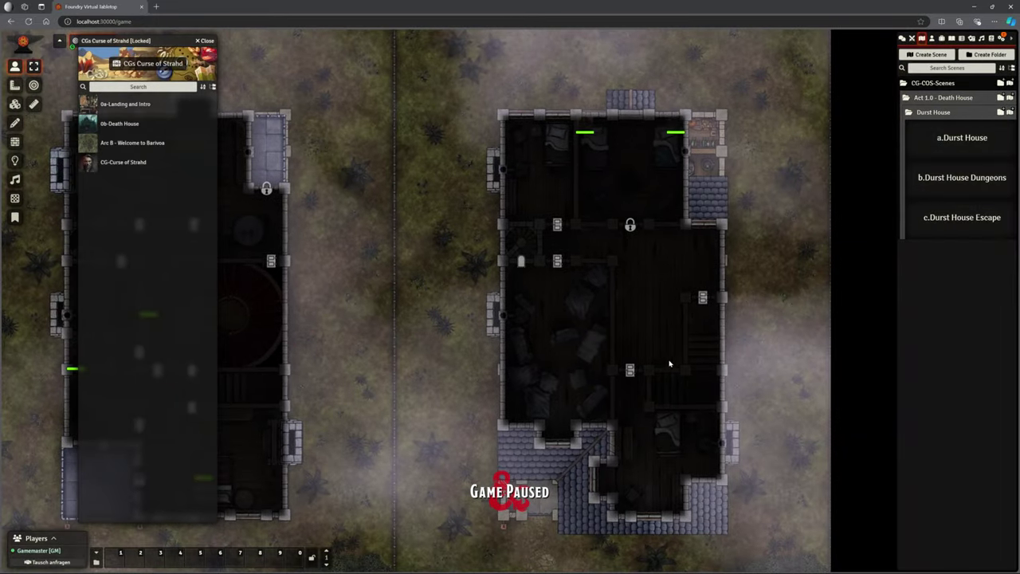
{"action": "left_click_drag", "start_coordinate": [432, 282], "coordinate": [735, 184]}
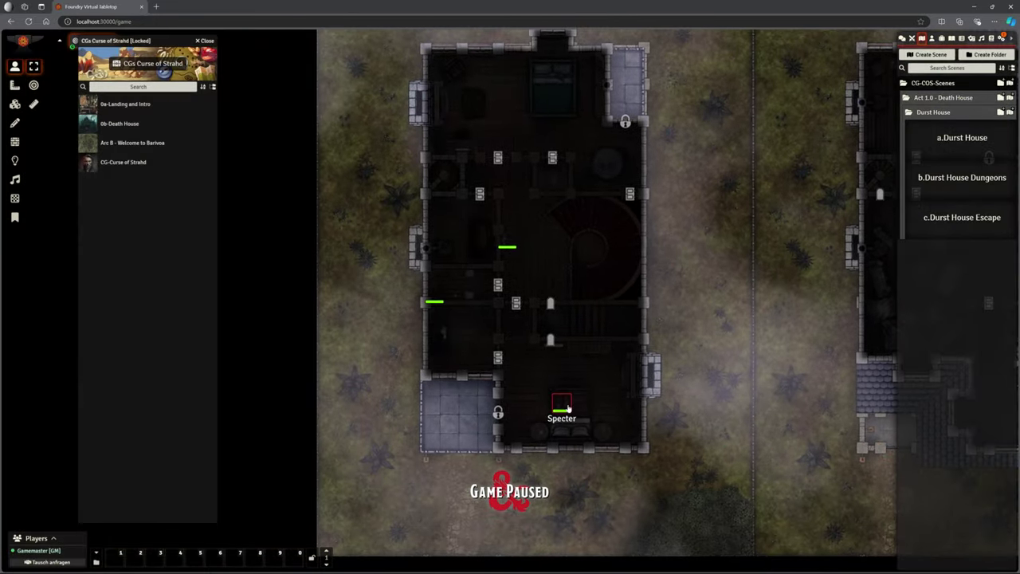
{"action": "left_click", "coordinate": [435, 295]}
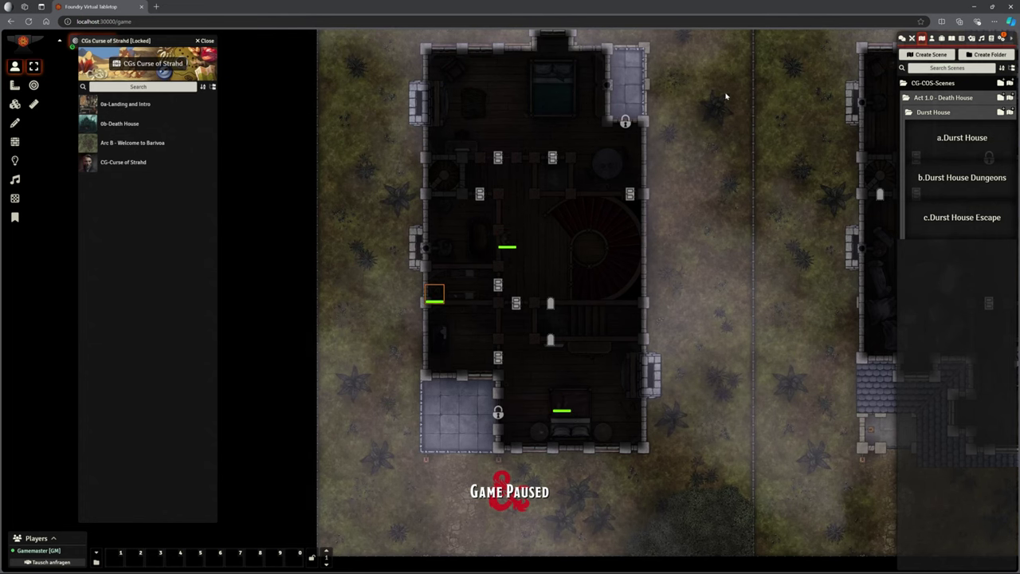
{"action": "scroll", "coordinate": [726, 96], "scroll_direction": "down", "scroll_amount": 2}
{"action": "left_click_drag", "start_coordinate": [726, 96], "coordinate": [576, 410]}
Open the b.Durst House Dungeons scene and inspect its rooms, corridors and creature tokens up close
{"action": "right_click", "coordinate": [946, 182]}
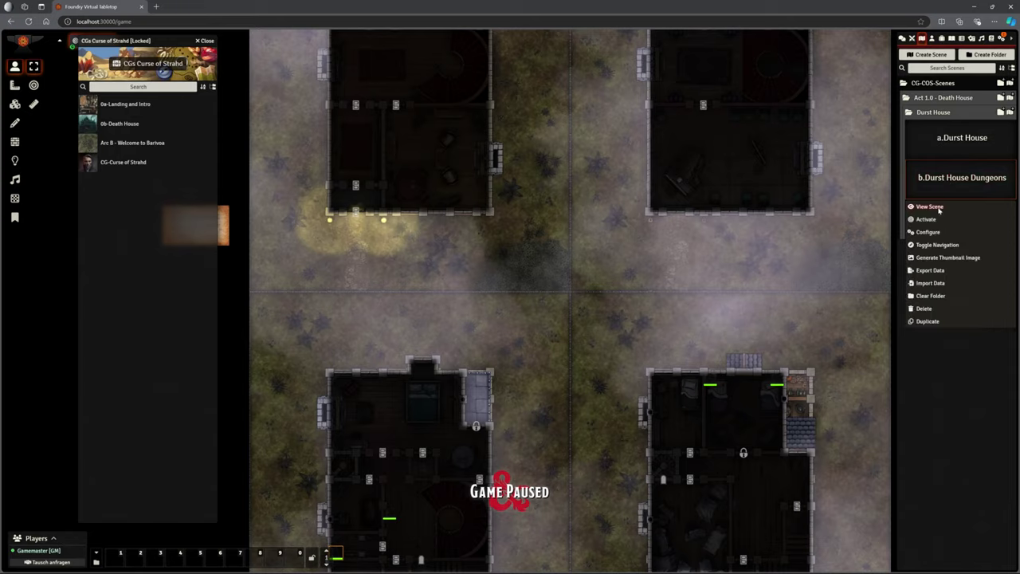
{"action": "left_click", "coordinate": [934, 200]}
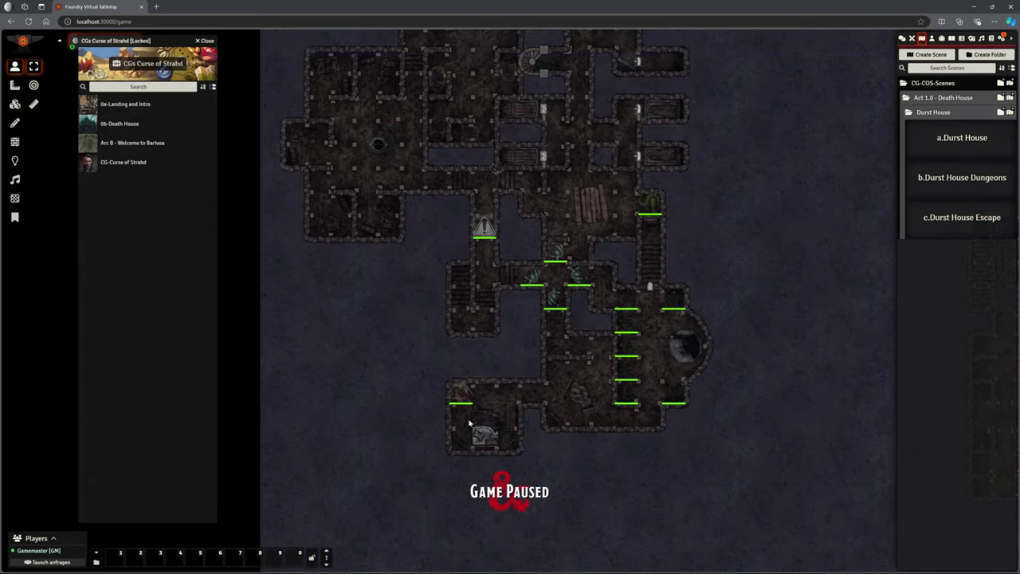
{"action": "scroll", "coordinate": [562, 348], "scroll_direction": "up", "scroll_amount": 5}
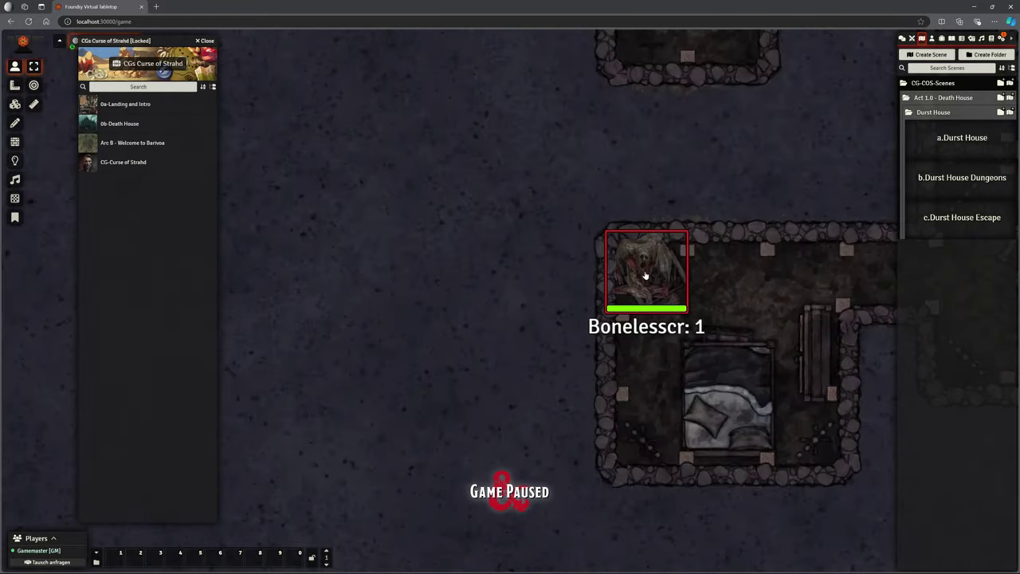
{"action": "scroll", "coordinate": [779, 185], "scroll_direction": "down", "scroll_amount": 4}
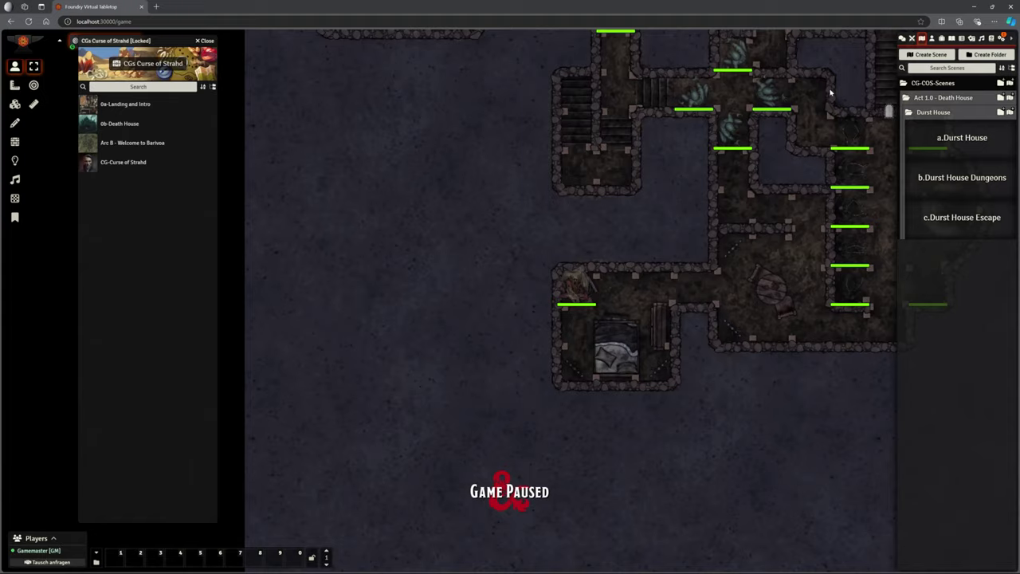
{"action": "left_click_drag", "start_coordinate": [830, 89], "coordinate": [612, 285]}
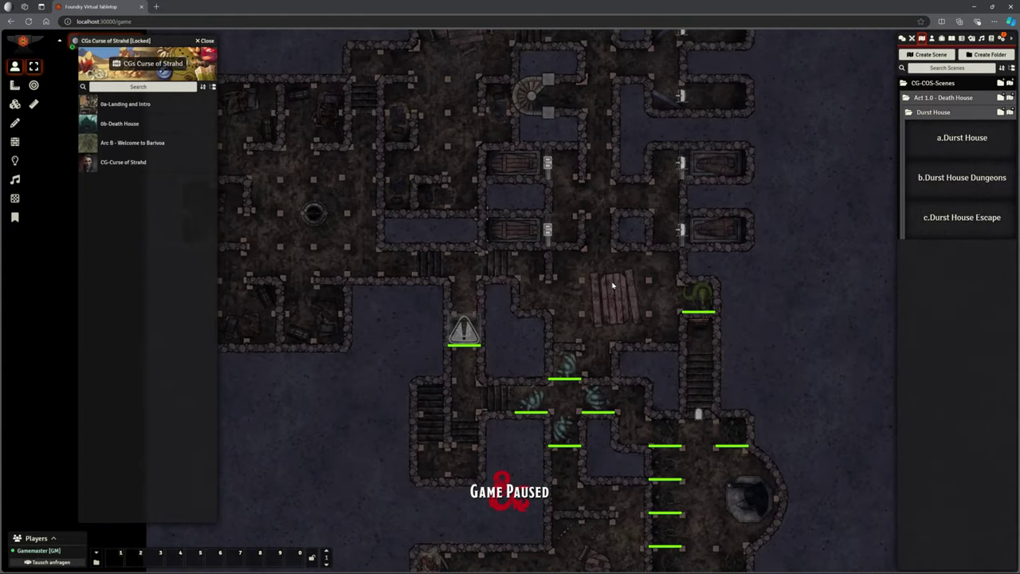
Open the c.Durst House Escape scene from the Durst House folder
{"action": "right_click", "coordinate": [937, 224]}
{"action": "left_click", "coordinate": [934, 260]}
{"action": "right_click", "coordinate": [938, 228]}
{"action": "left_click", "coordinate": [929, 259]}
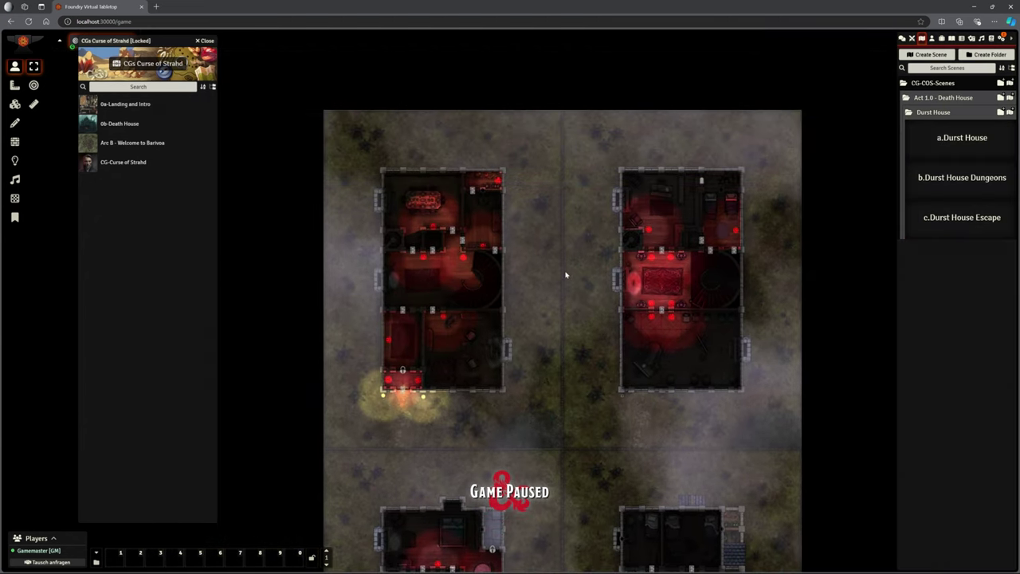
Examine the lighting, doors and room layout on all four floor plans of the c.Durst House Escape map
{"action": "scroll", "coordinate": [565, 313], "scroll_direction": "up", "scroll_amount": 3}
{"action": "scroll", "coordinate": [565, 313], "scroll_direction": "up", "scroll_amount": 5}
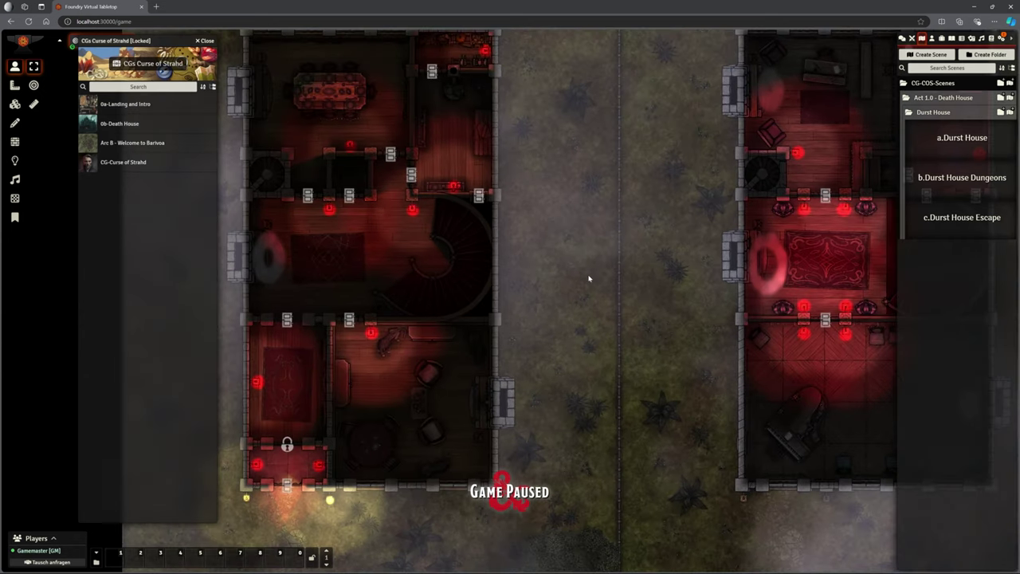
{"action": "left_click_drag", "start_coordinate": [587, 278], "coordinate": [722, 327]}
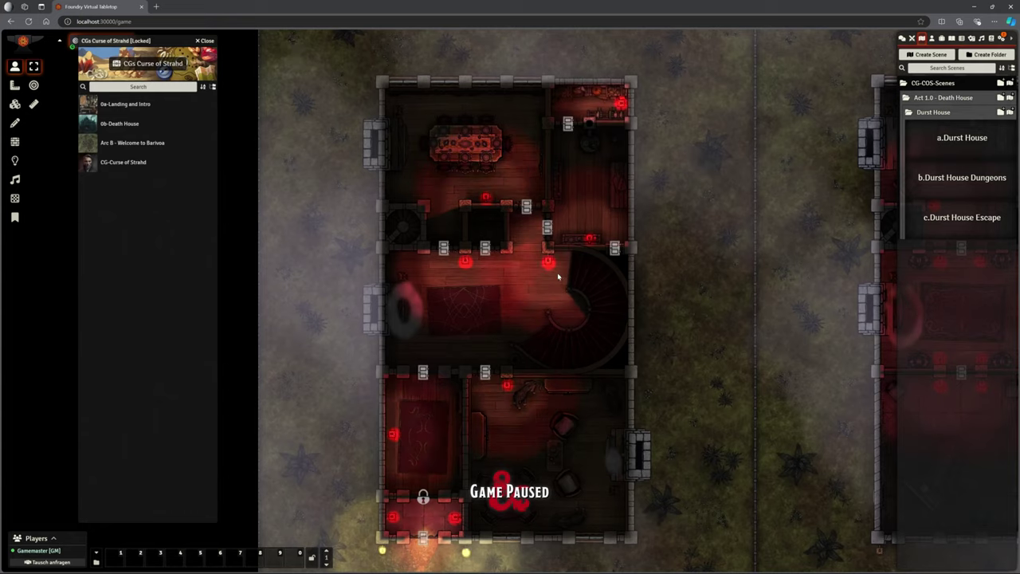
{"action": "scroll", "coordinate": [615, 311], "scroll_direction": "down", "scroll_amount": 5}
{"action": "left_click_drag", "start_coordinate": [658, 410], "coordinate": [538, 168]}
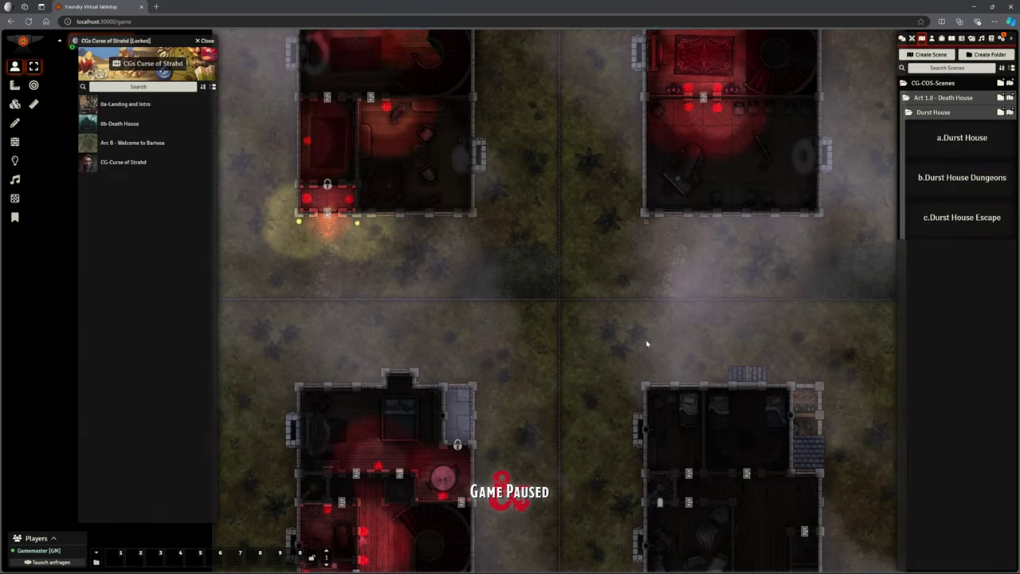
{"action": "left_click_drag", "start_coordinate": [646, 342], "coordinate": [604, 164]}
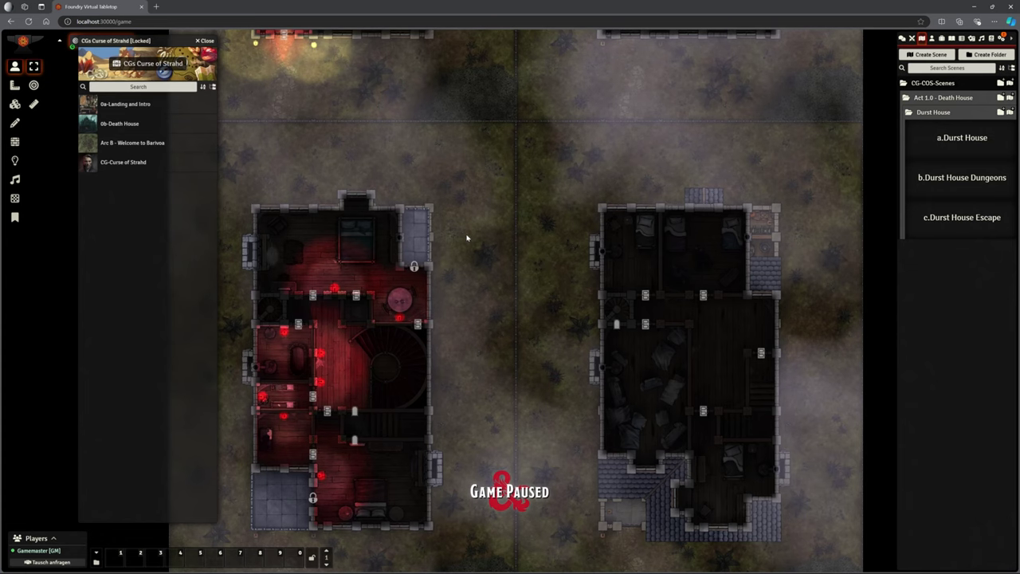
{"action": "left_click_drag", "start_coordinate": [467, 243], "coordinate": [549, 269]}
{"action": "left_click_drag", "start_coordinate": [534, 64], "coordinate": [565, 478]}
{"action": "key", "text": "Right"}
{"action": "key", "text": "Up"}
{"action": "scroll", "coordinate": [571, 282], "scroll_direction": "down", "scroll_amount": 5}
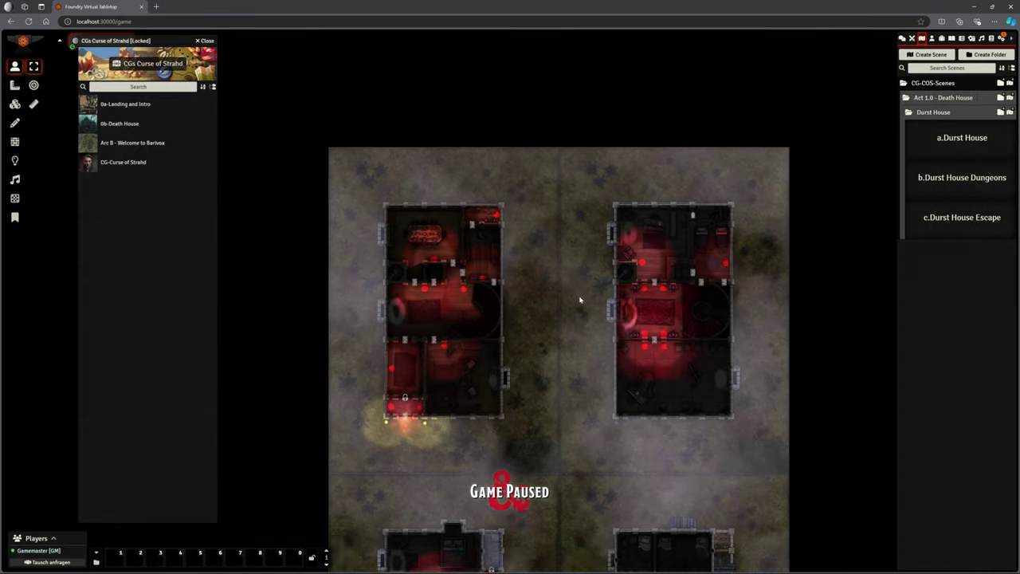
{"action": "key", "text": "Down"}
{"action": "key", "text": "Down"}
{"action": "key", "text": "Down"}
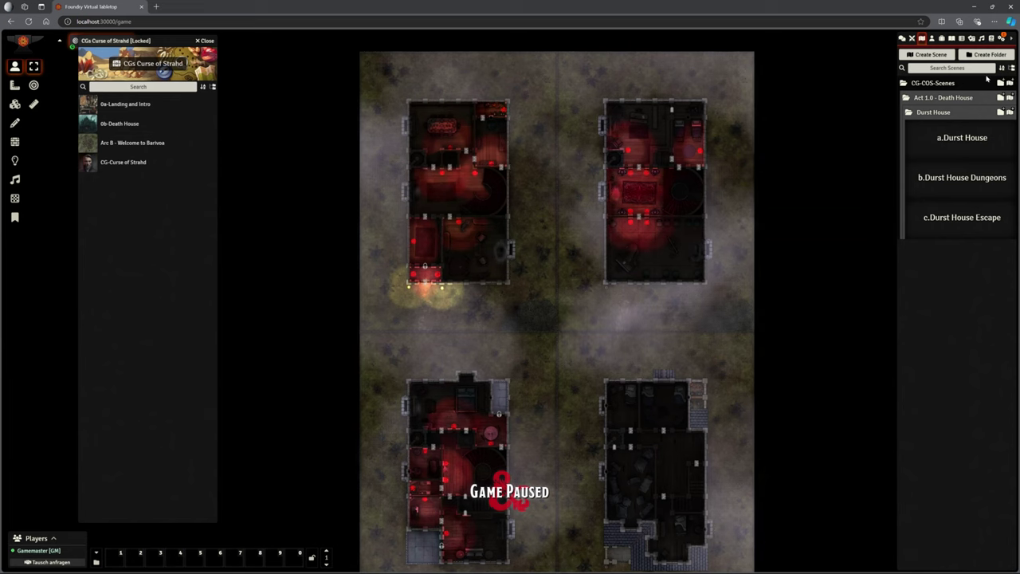
Review the monster actors in the Death House folder of CG-COS-Actors, leaving the Monsters folder collapsed
{"action": "left_click", "coordinate": [933, 39]}
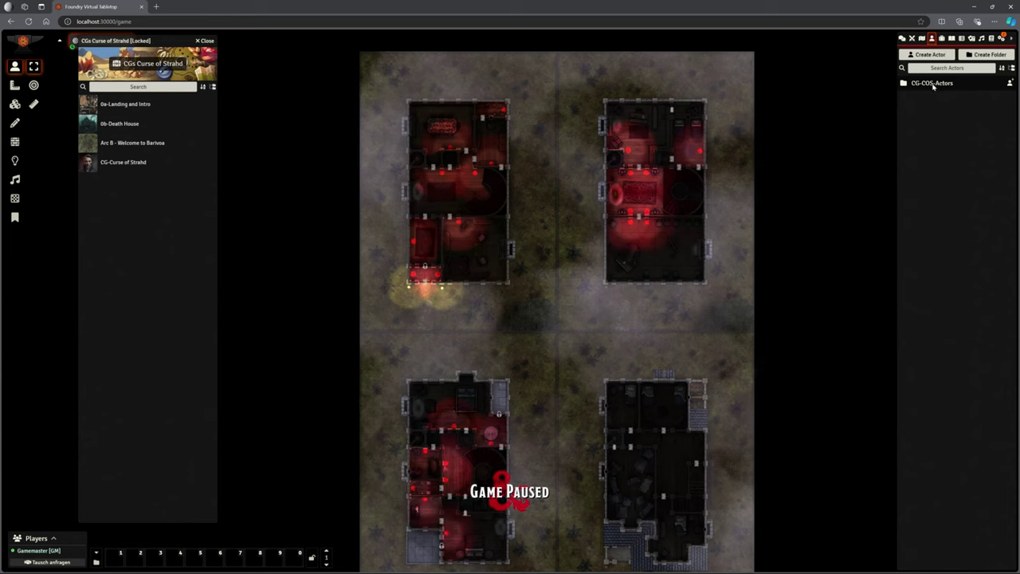
{"action": "left_click", "coordinate": [934, 83]}
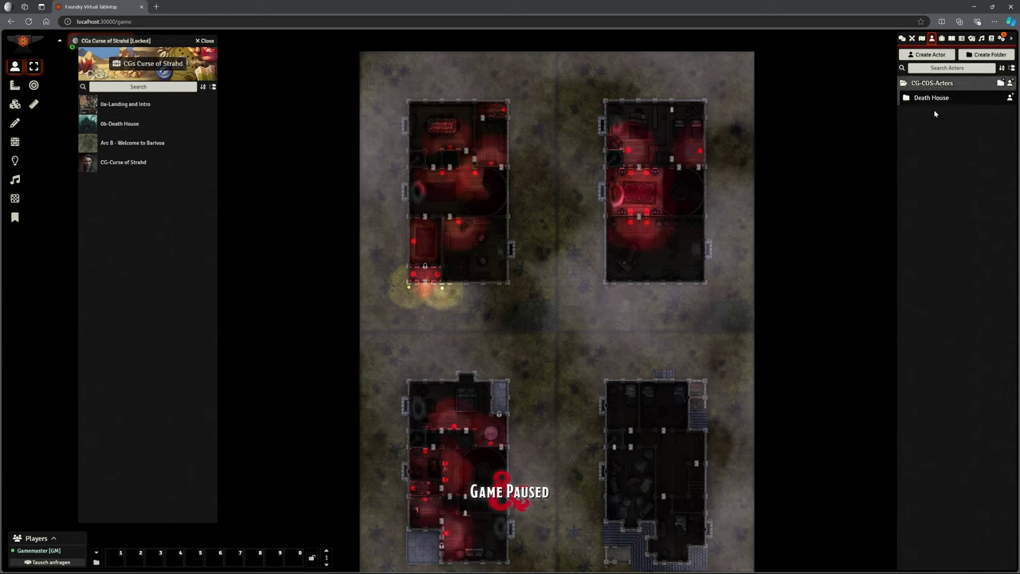
{"action": "left_click", "coordinate": [937, 100]}
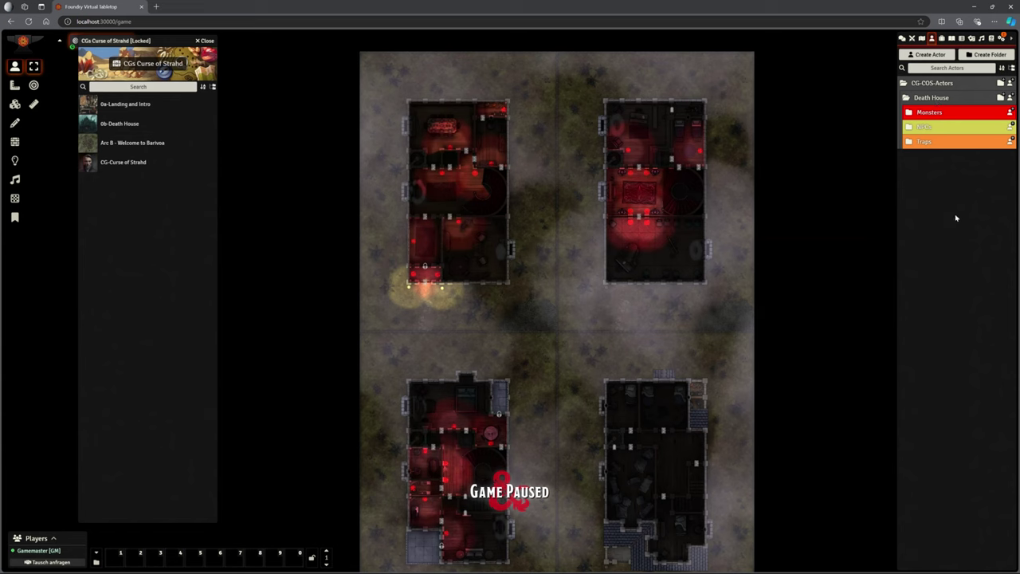
{"action": "left_click", "coordinate": [935, 113]}
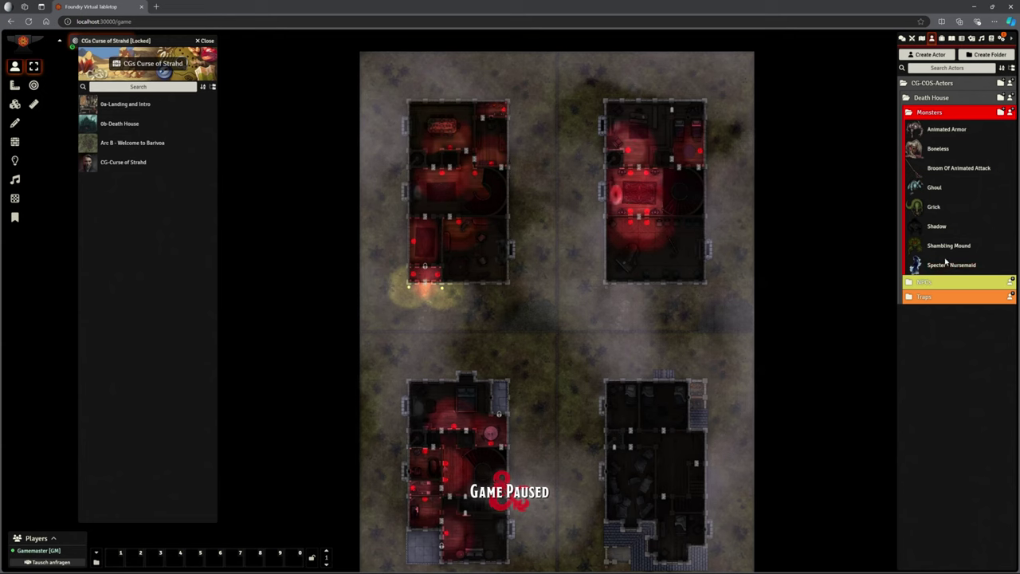
{"action": "left_click", "coordinate": [937, 113]}
Review the Death House NPC actors, collapse their folder, and show the actors in the Traps folder
{"action": "left_click", "coordinate": [938, 128]}
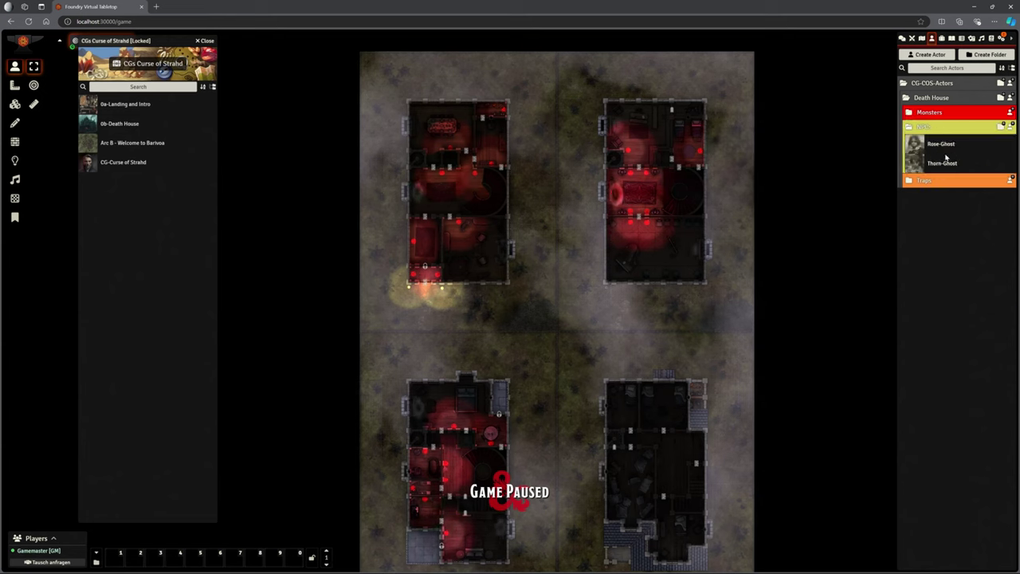
{"action": "left_click", "coordinate": [946, 128]}
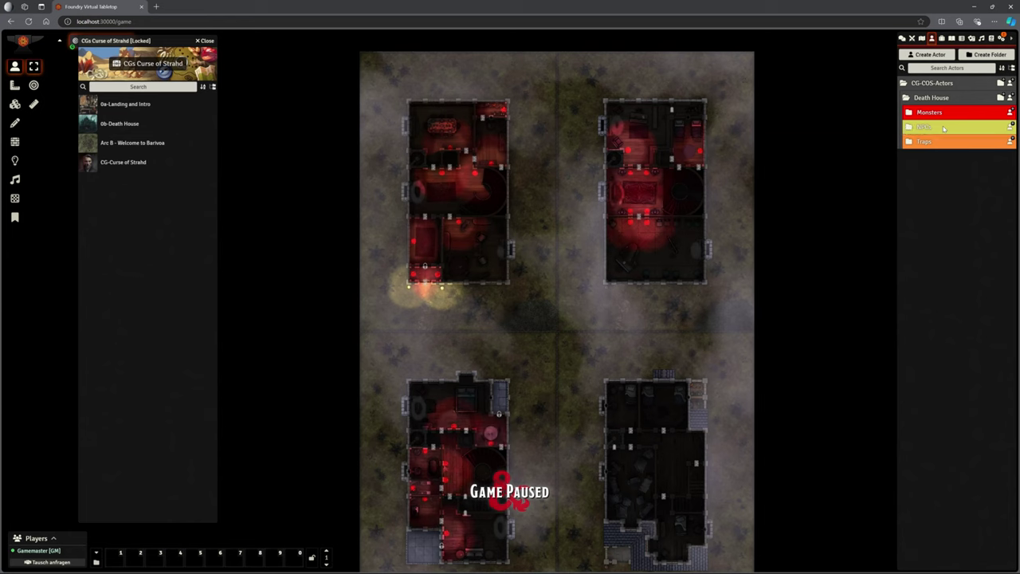
{"action": "left_click", "coordinate": [941, 142]}
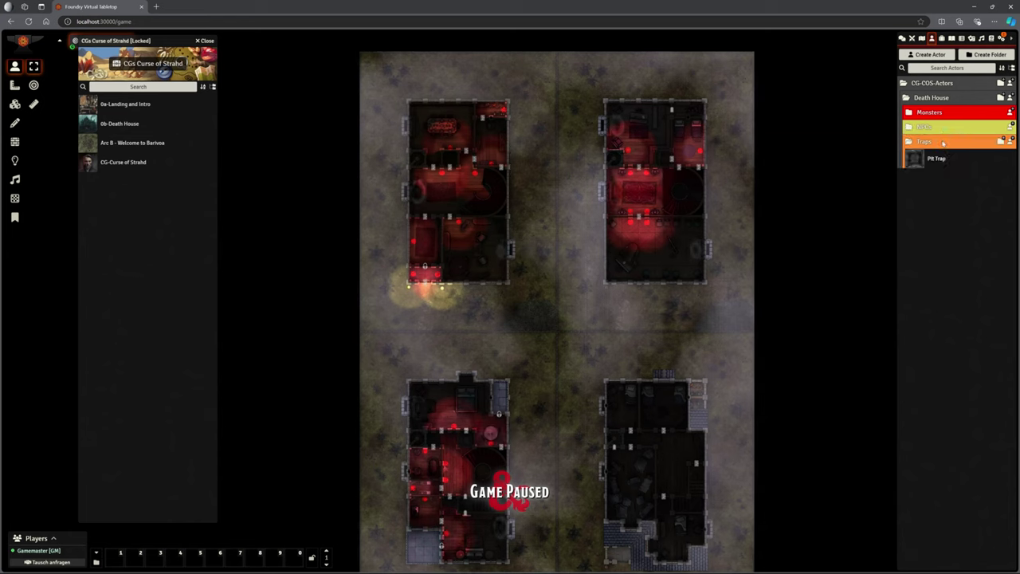